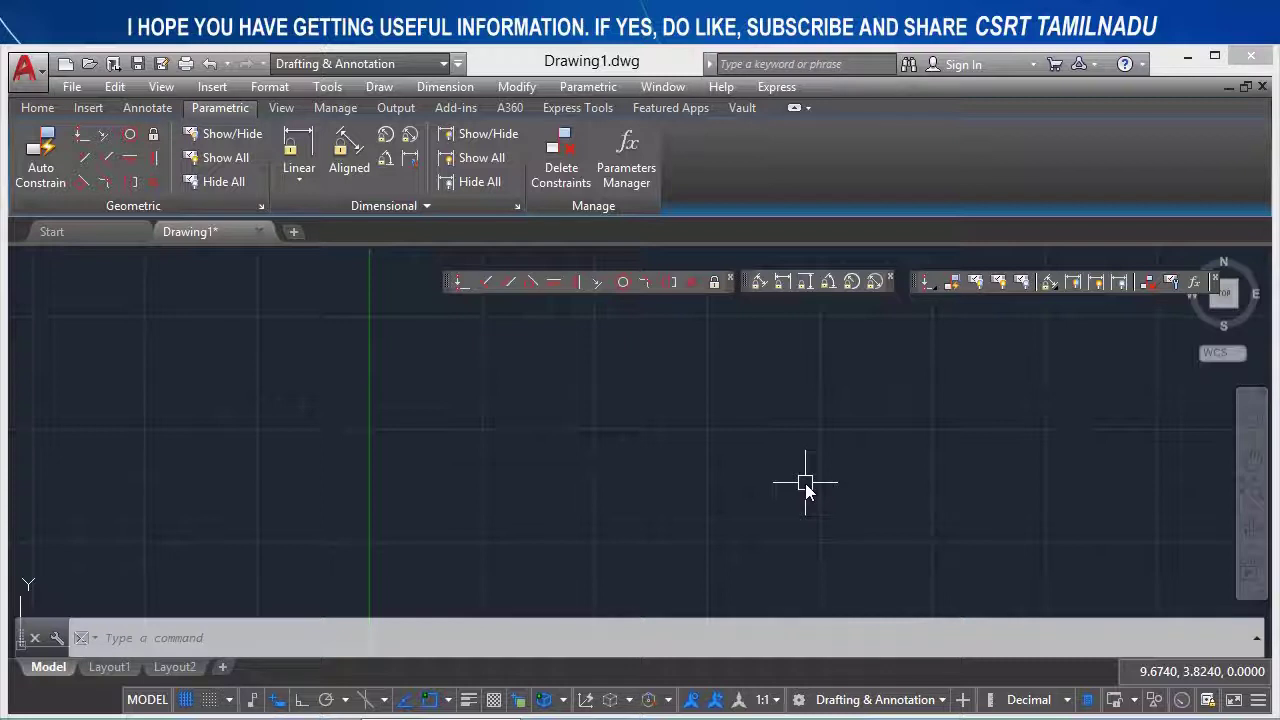
Try the tangent constraint via GCT and the Parametric menu, then cancel it.
{"action": "left_click", "coordinate": [782, 362]}
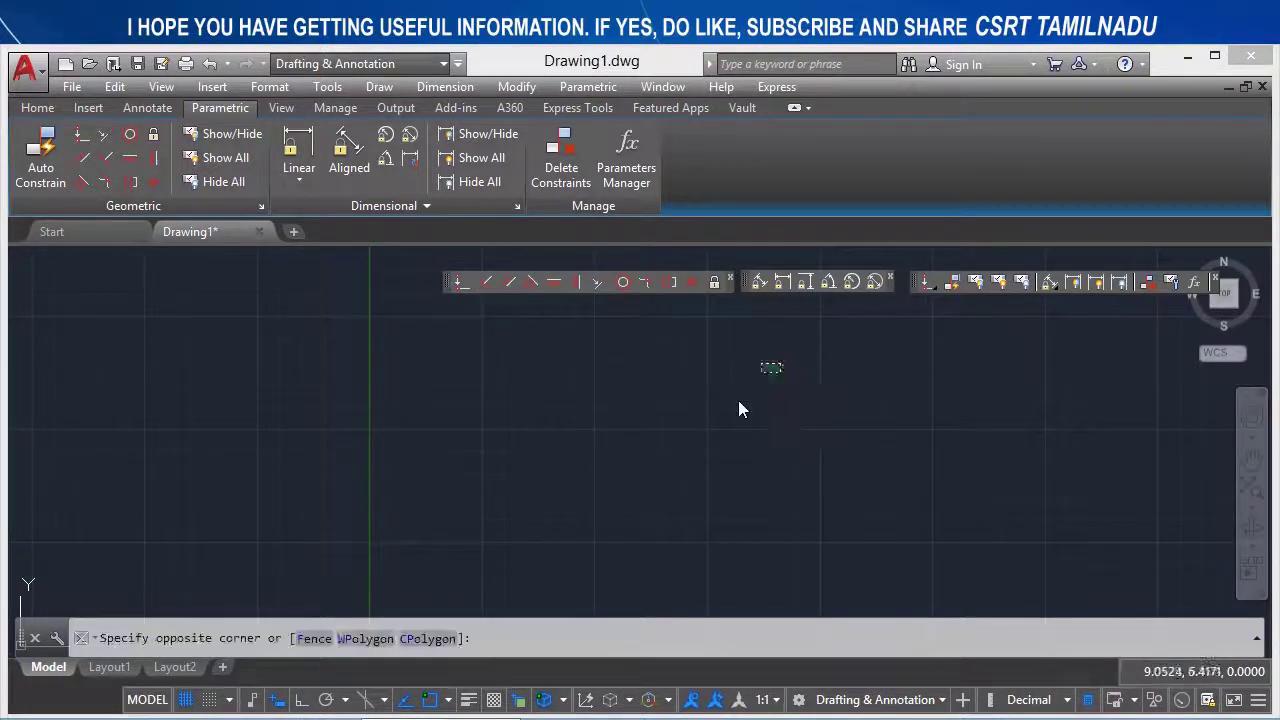
{"action": "left_click", "coordinate": [646, 528]}
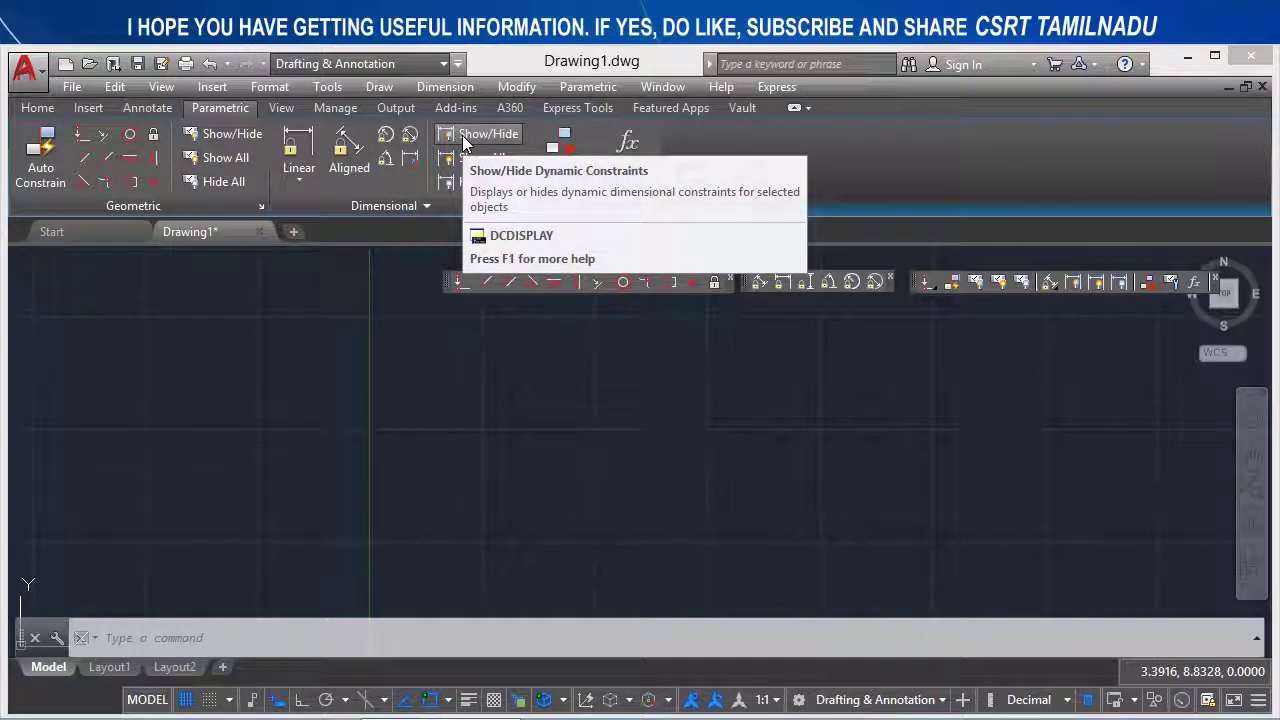
{"action": "type", "text": "GC"}
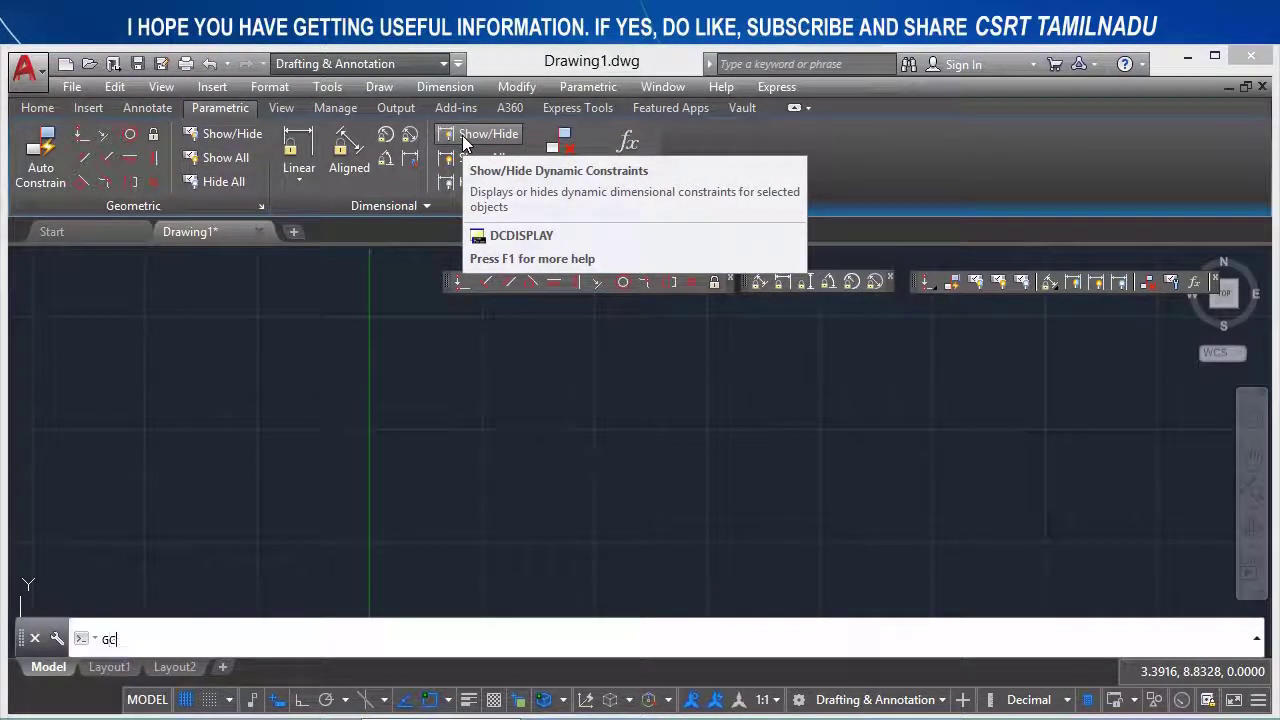
{"action": "type", "text": "T"}
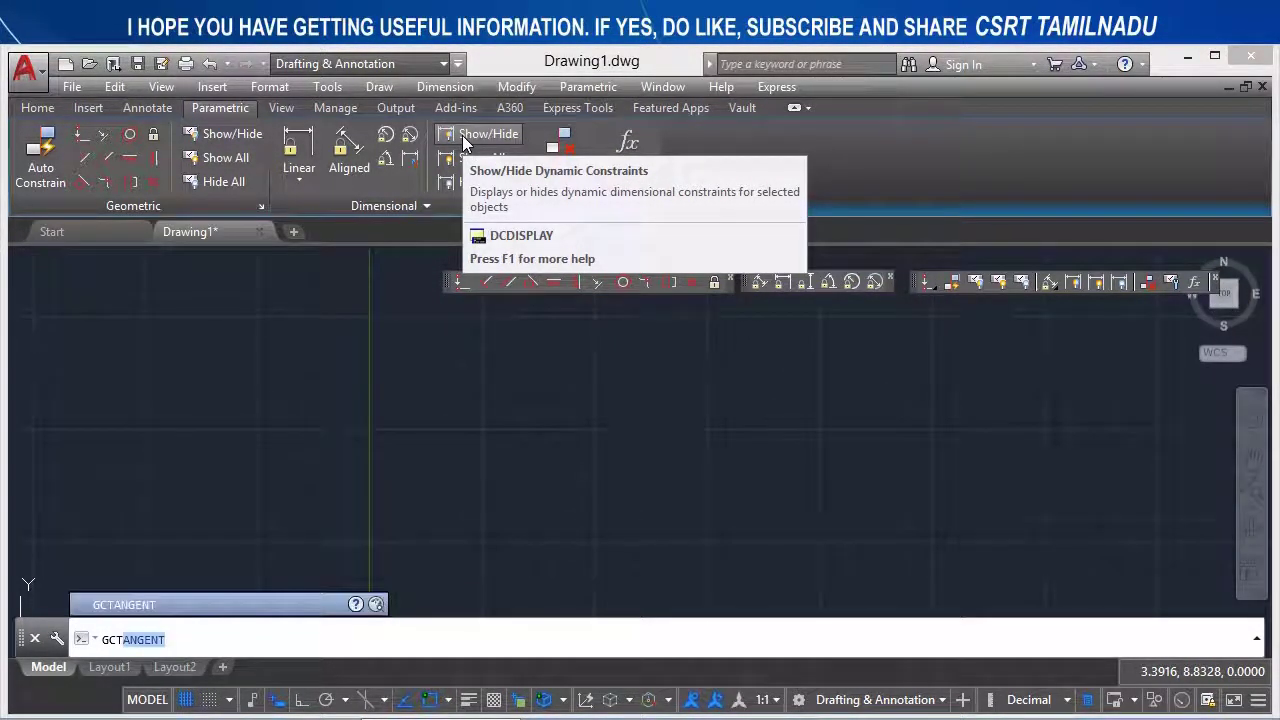
{"action": "key", "text": "Escape"}
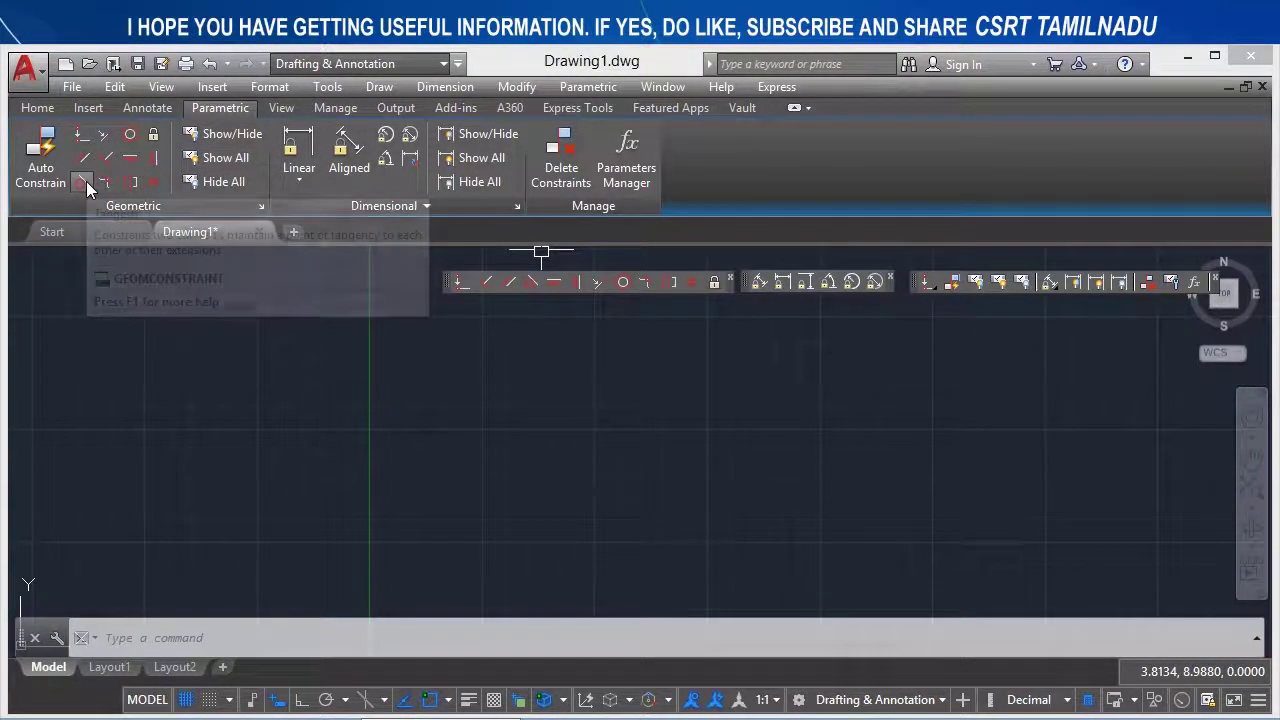
{"action": "left_click", "coordinate": [577, 88]}
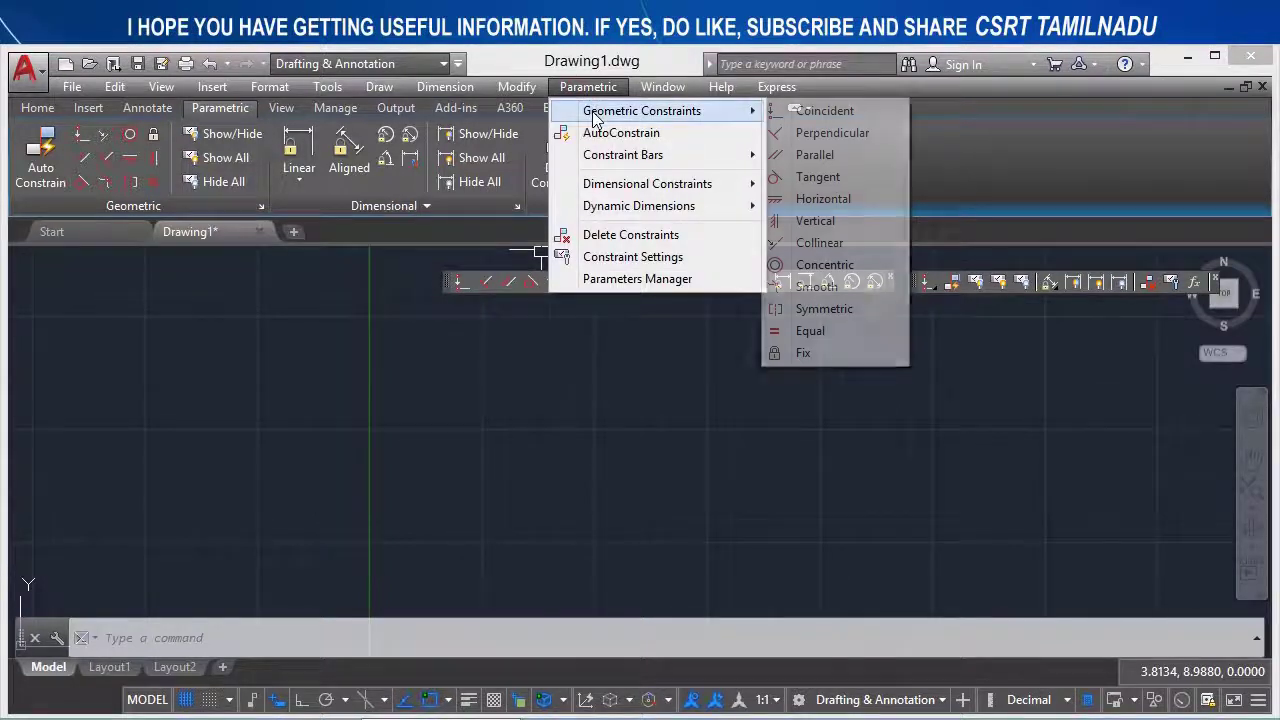
{"action": "mouse_move", "coordinate": [642, 111]}
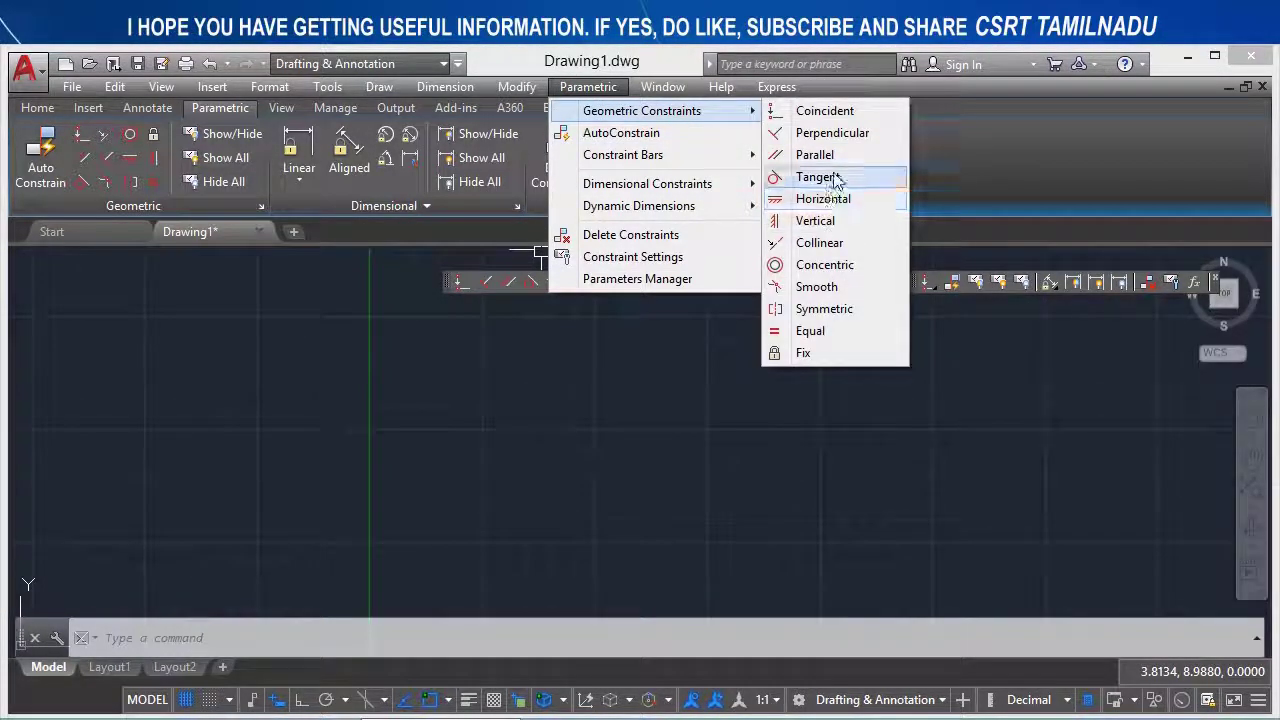
{"action": "left_click", "coordinate": [830, 177]}
{"action": "key", "text": "Escape"}
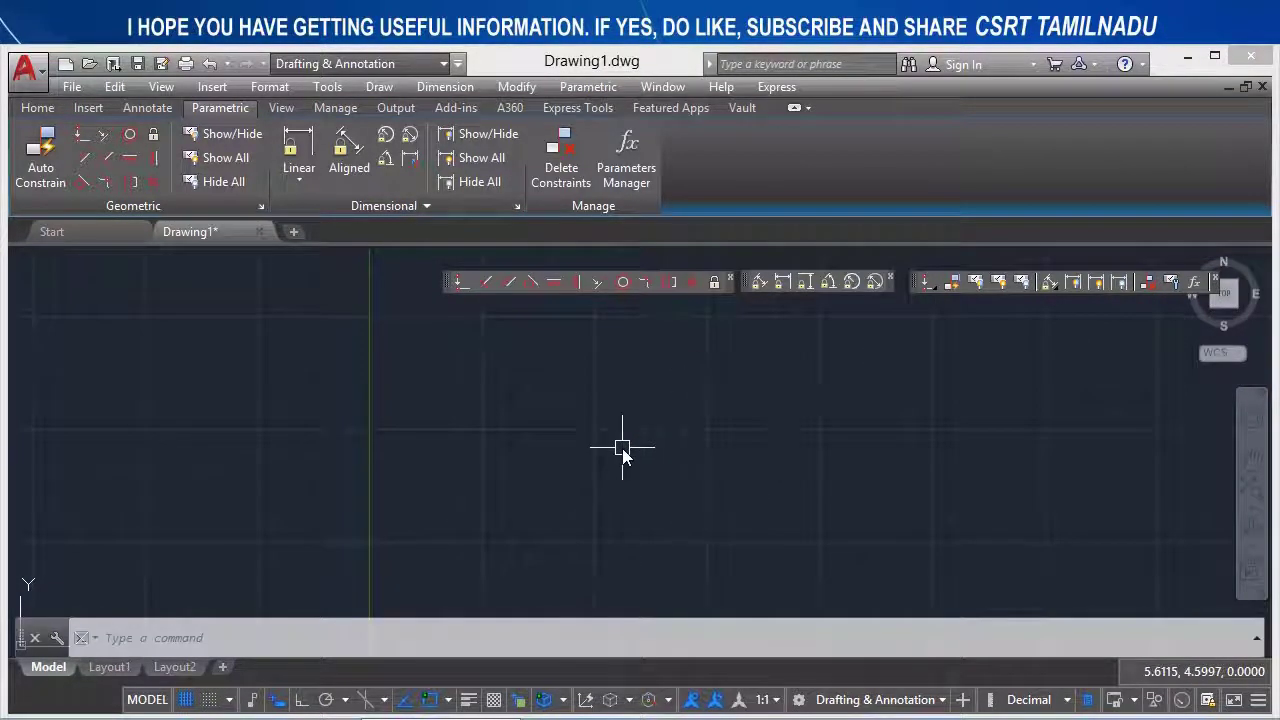
Draw a circle of radius 1.7270 on the left side of the drawing.
{"action": "type", "text": "c"}
{"action": "key", "text": "Return"}
{"action": "left_click", "coordinate": [189, 452]}
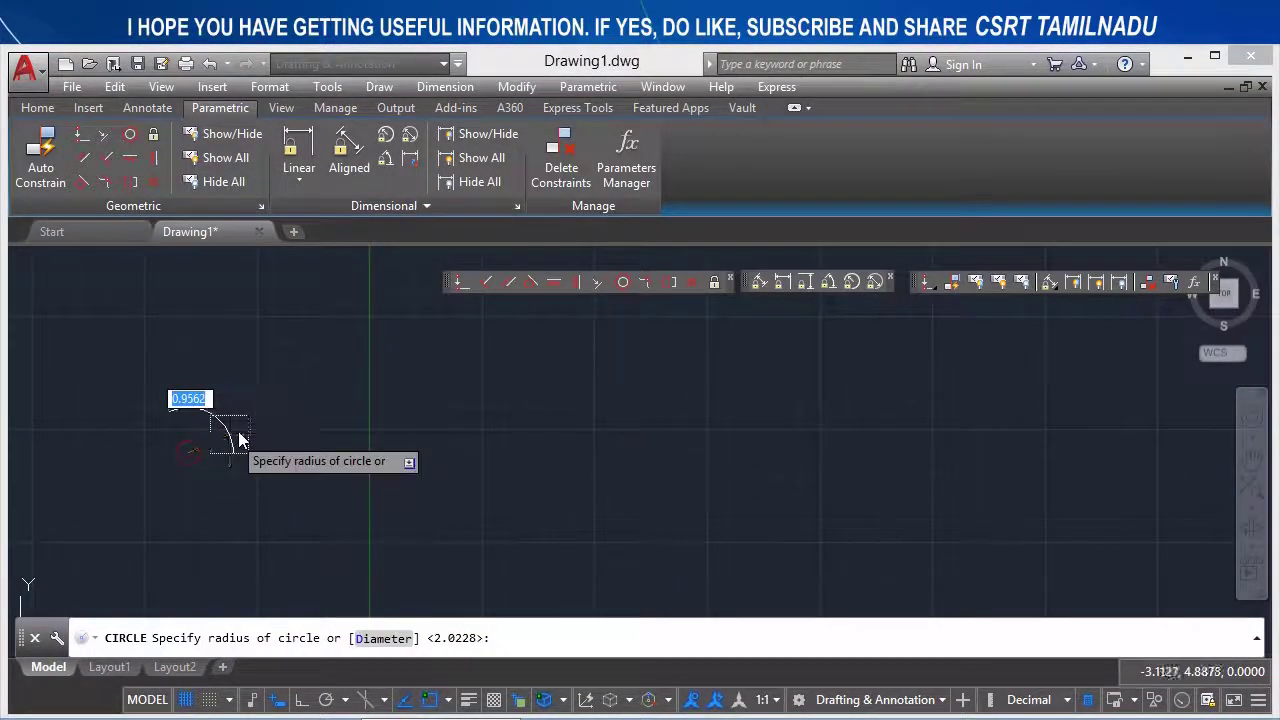
{"action": "left_click", "coordinate": [255, 418]}
{"action": "key", "text": "Return"}
{"action": "key", "text": "Escape"}
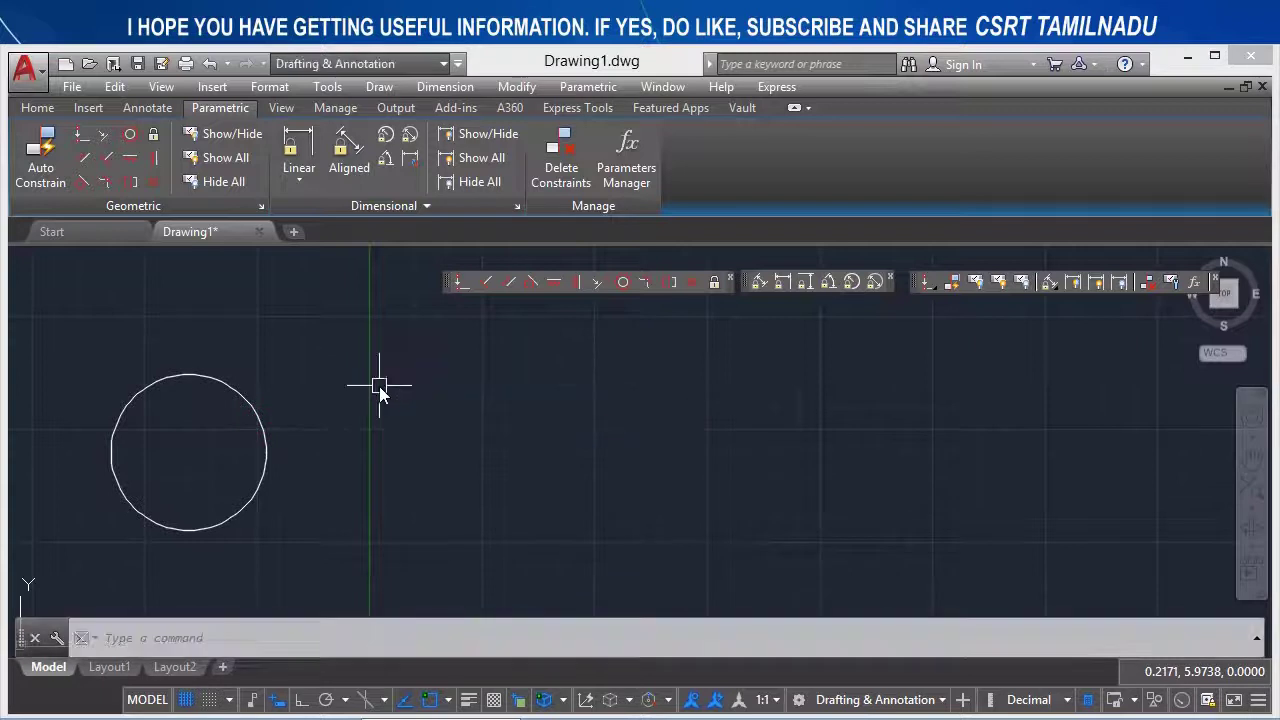
{"action": "type", "text": "L"}
Draw a slanted line and stretch its upper endpoint to the circle's top.
{"action": "key", "text": "Return"}
{"action": "left_click", "coordinate": [379, 386]}
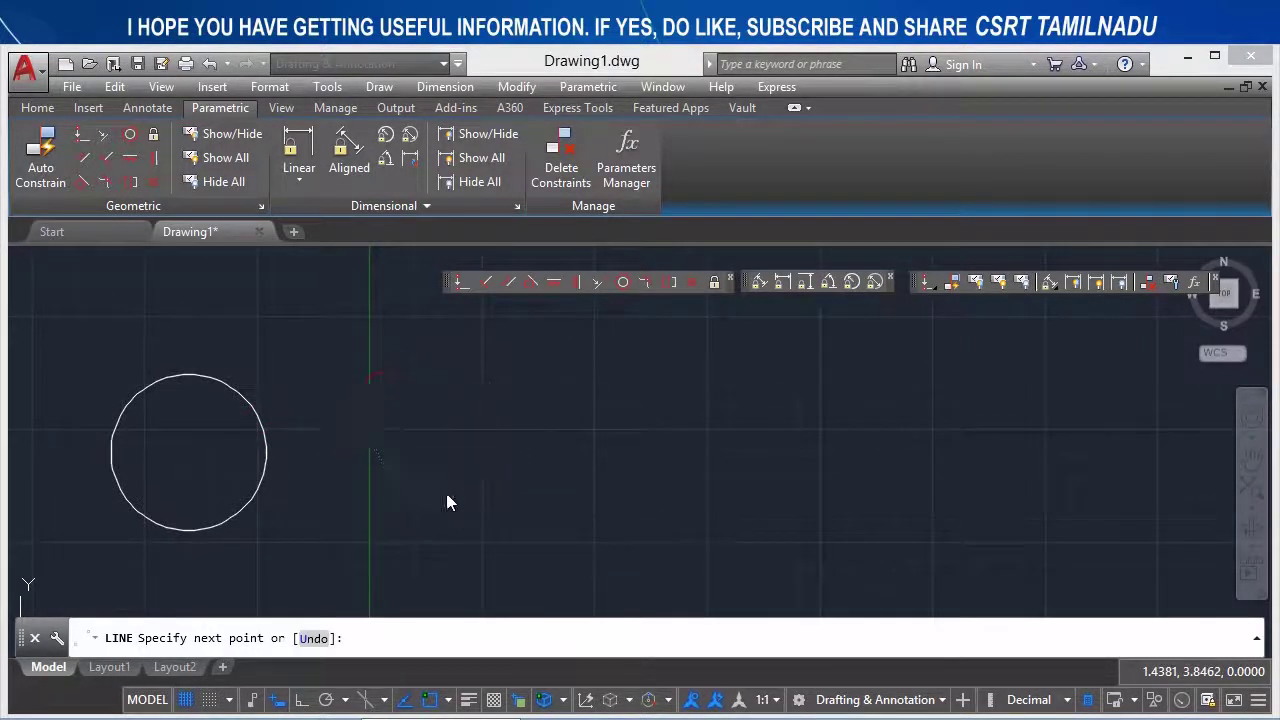
{"action": "left_click", "coordinate": [446, 493]}
{"action": "key", "text": "Return"}
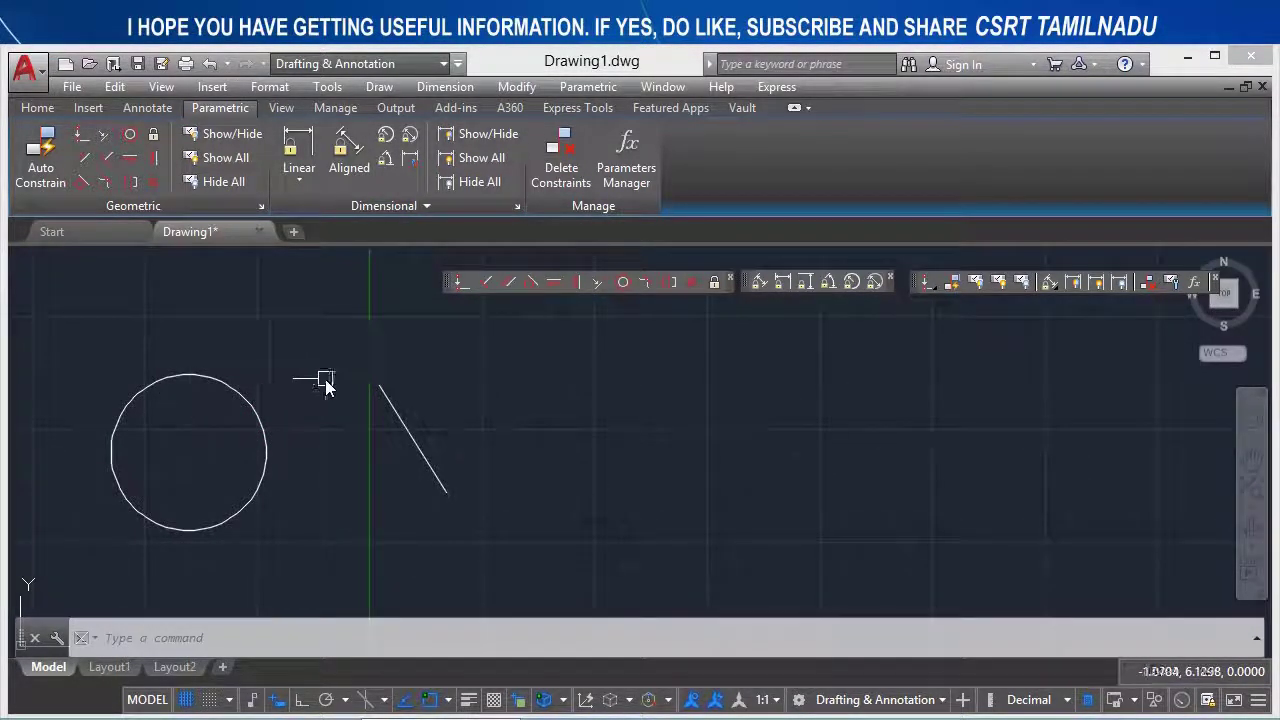
{"action": "left_click", "coordinate": [382, 392]}
{"action": "left_click", "coordinate": [379, 386]}
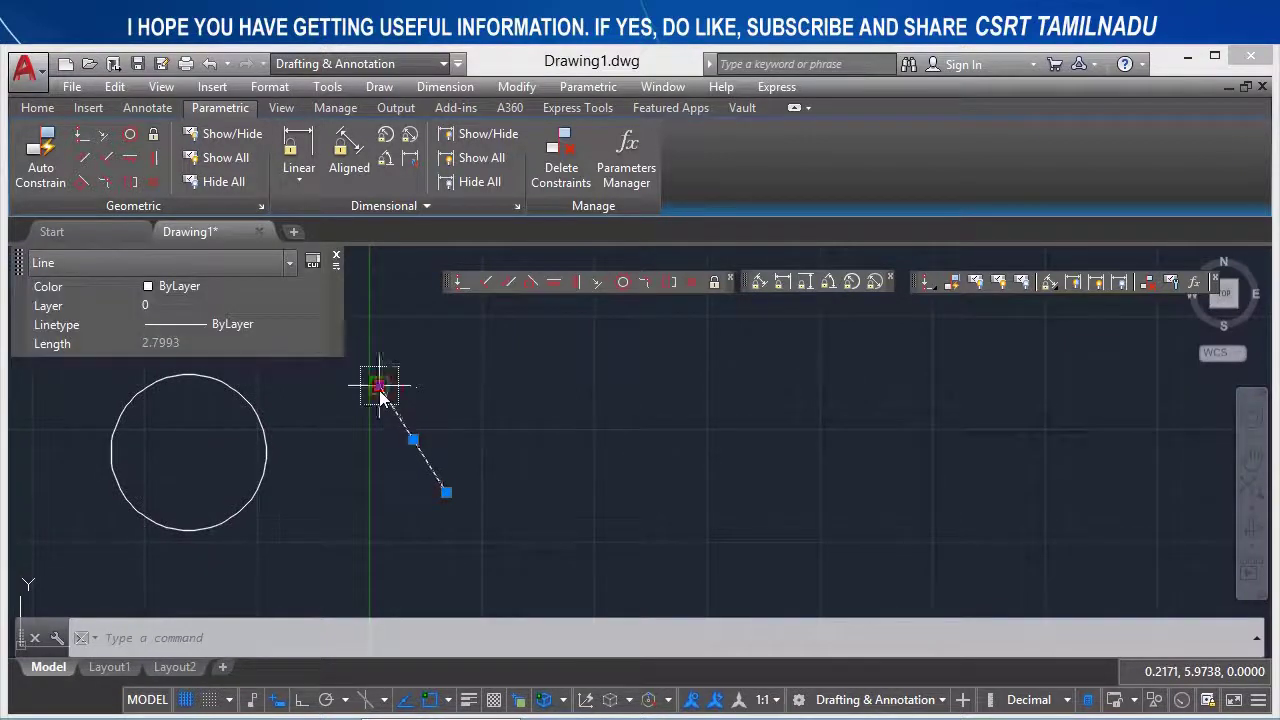
{"action": "left_click", "coordinate": [205, 372]}
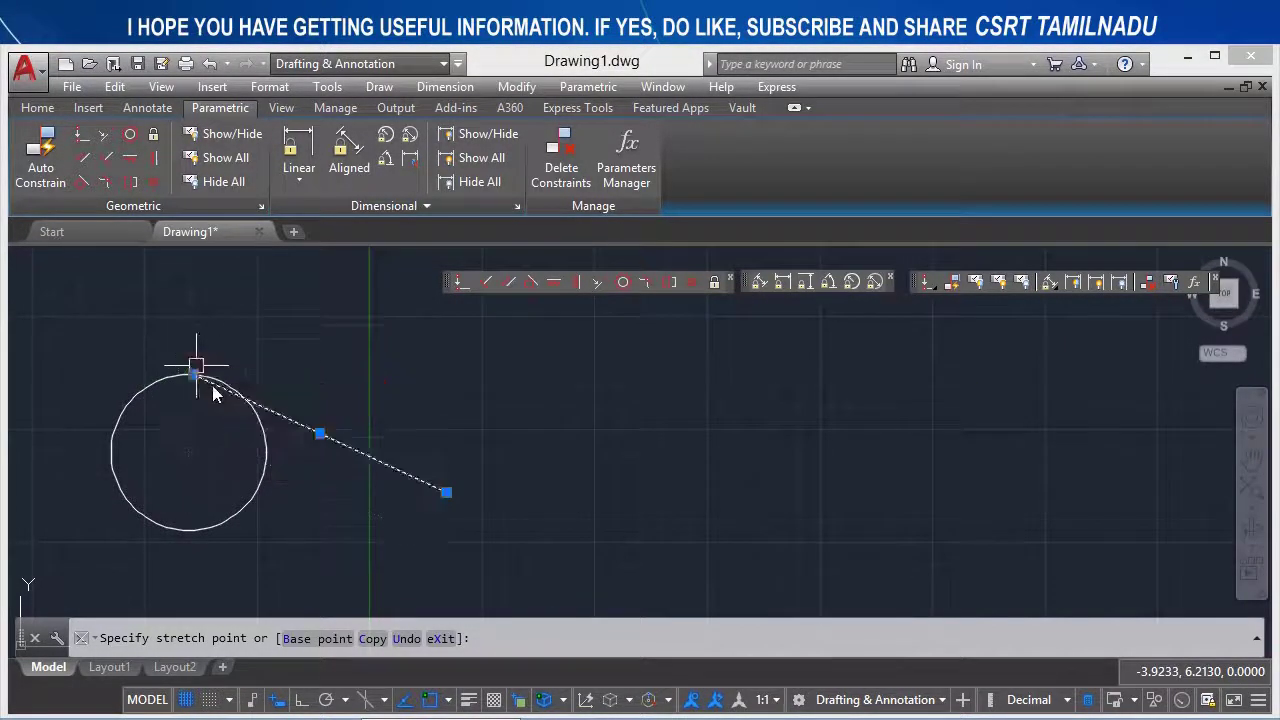
{"action": "key", "text": "Escape"}
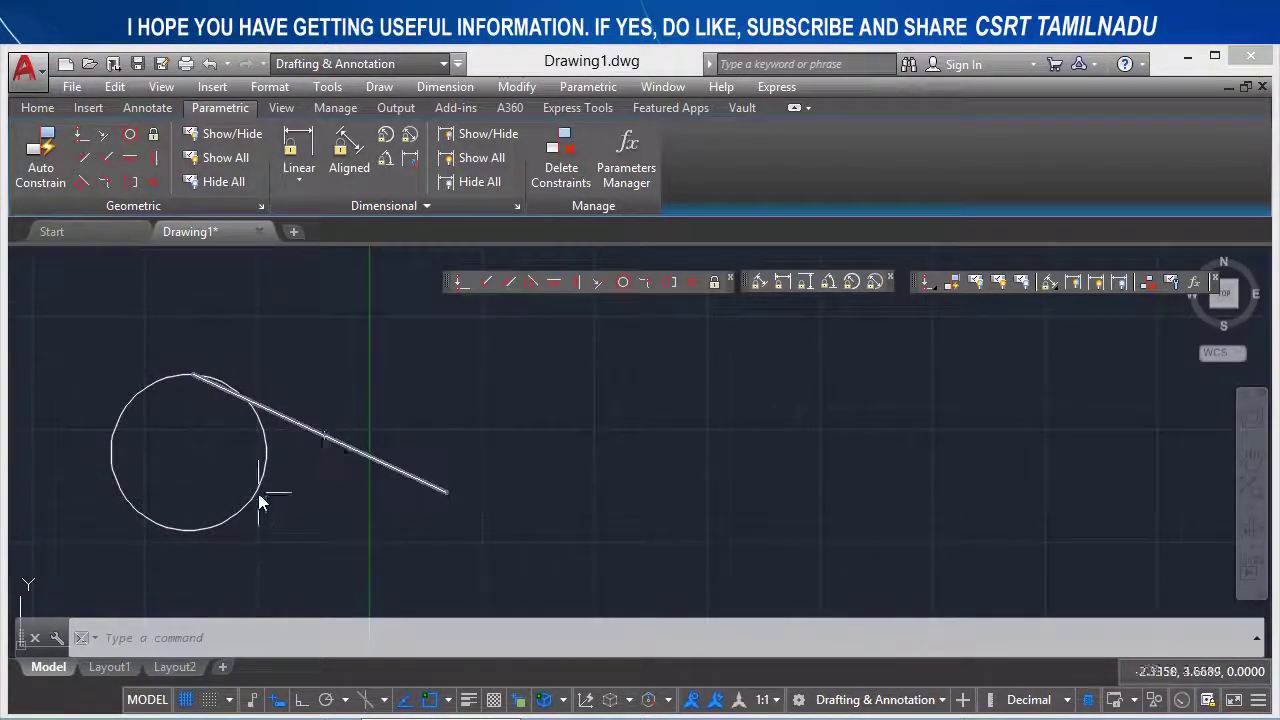
Move the circle lower and right by its centre grip so it no longer touches the line.
{"action": "left_click", "coordinate": [254, 496]}
{"action": "left_click", "coordinate": [189, 457]}
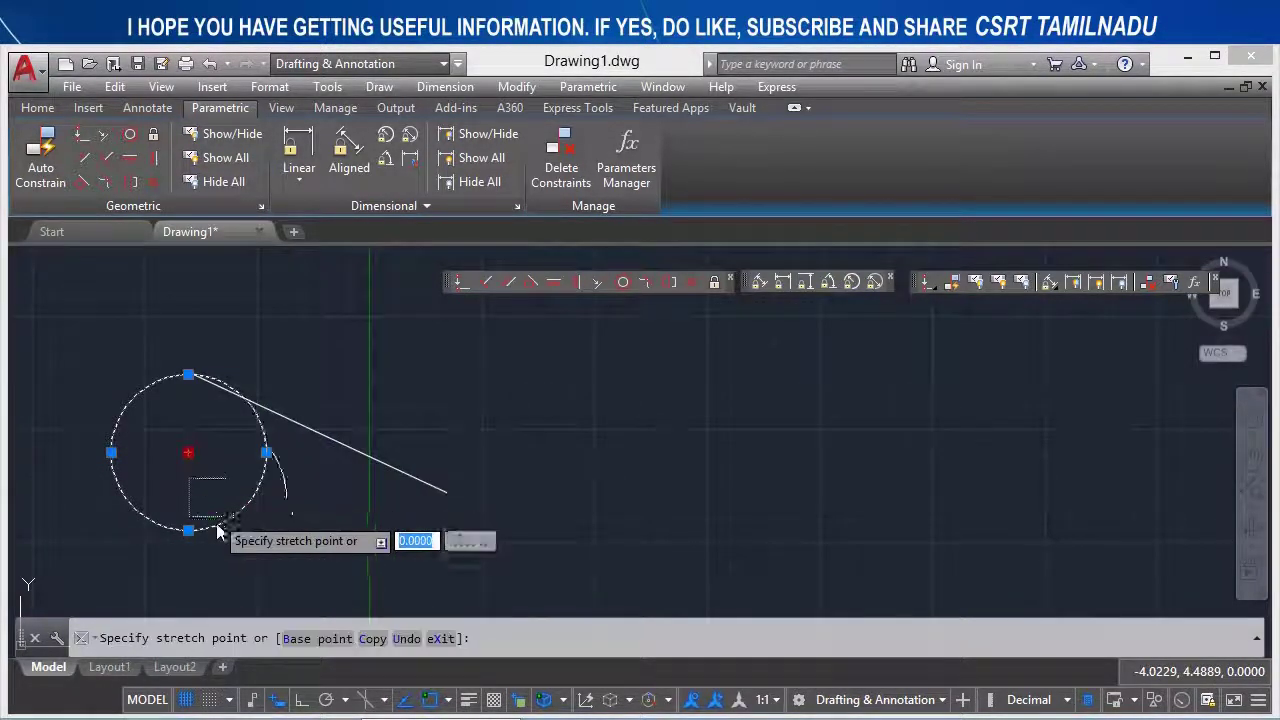
{"action": "left_click", "coordinate": [214, 524]}
{"action": "middle_click_drag", "start_coordinate": [355, 484], "coordinate": [609, 426]}
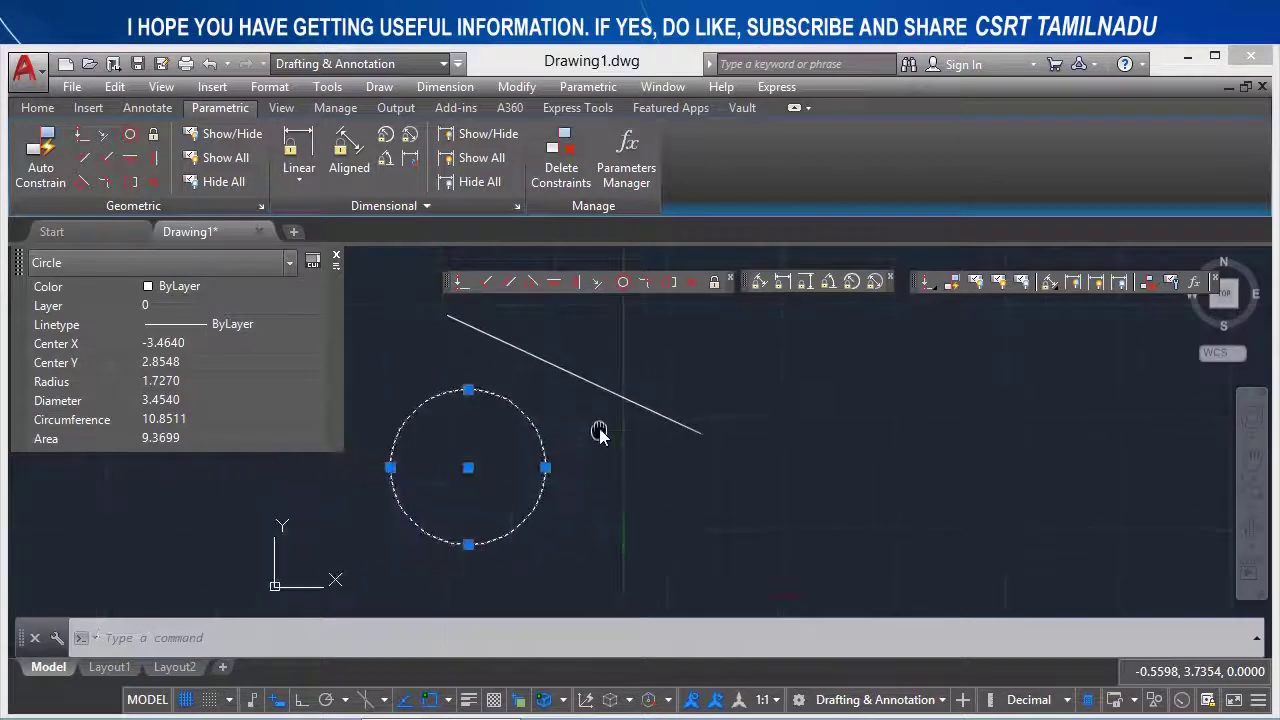
{"action": "key", "text": "Escape"}
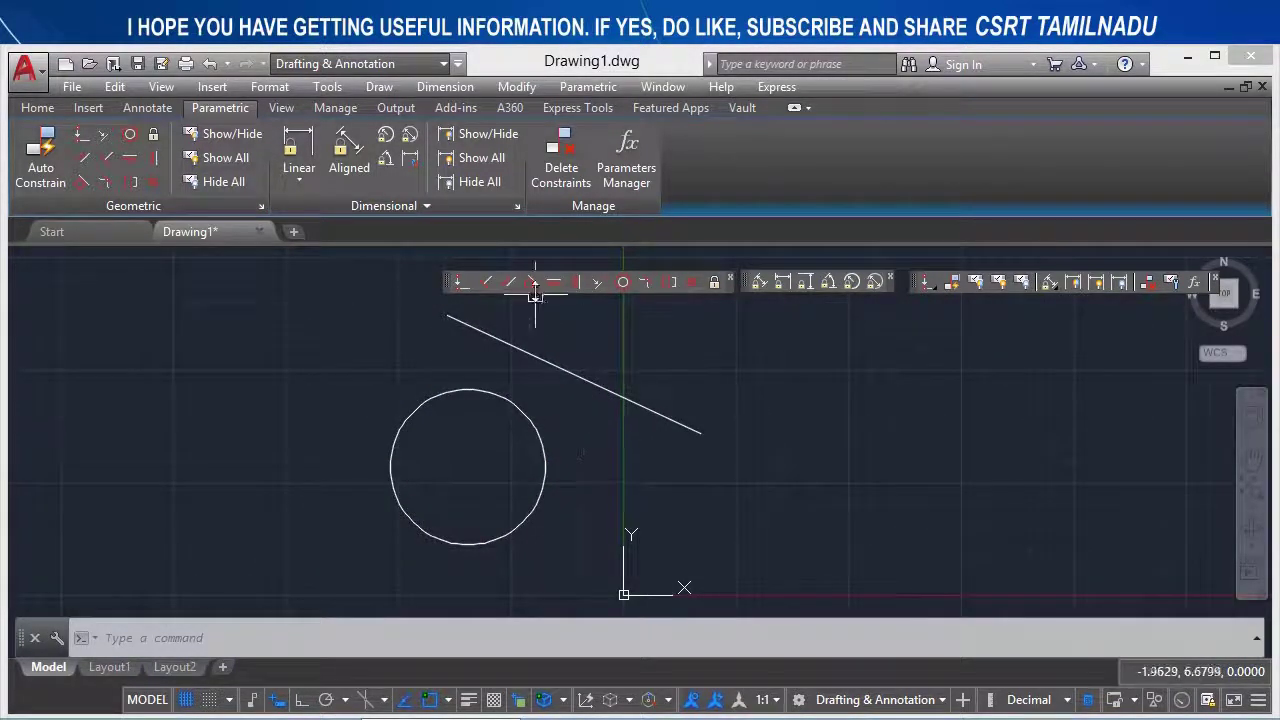
Constrain the circle tangent to the slanted line with GCTANGENT.
{"action": "left_click", "coordinate": [535, 283]}
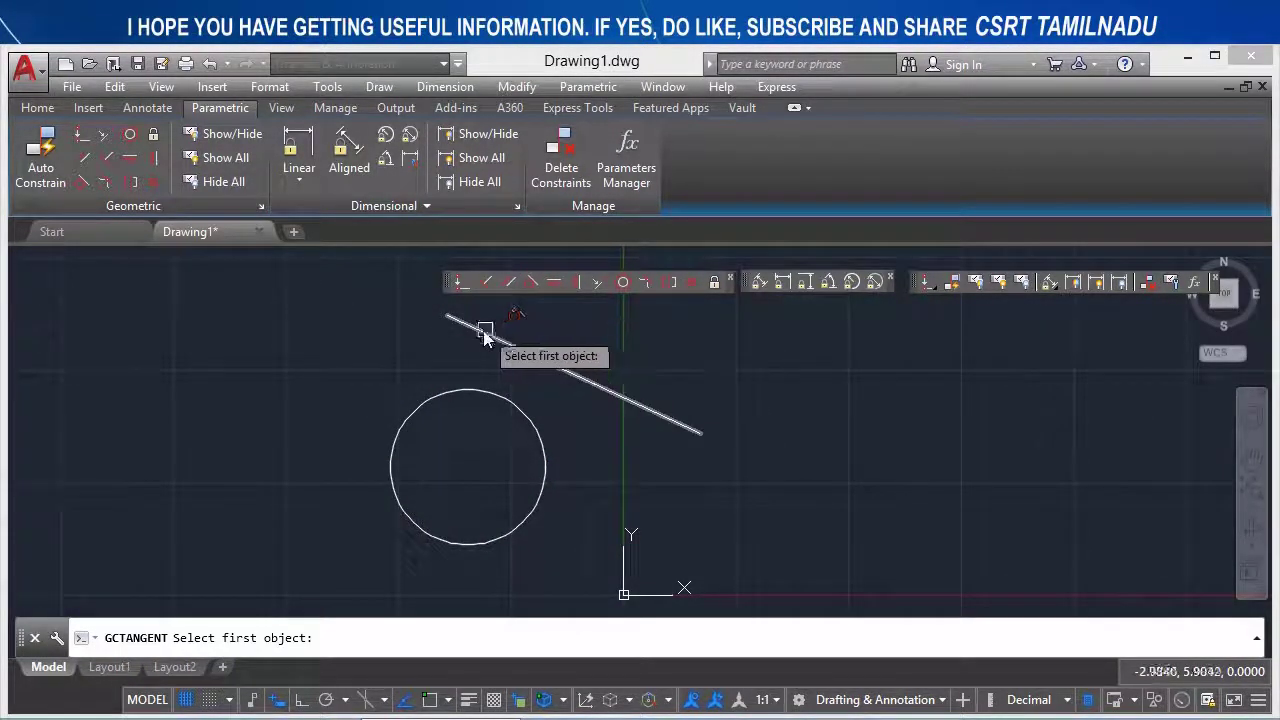
{"action": "left_click", "coordinate": [483, 333]}
{"action": "left_click", "coordinate": [478, 387]}
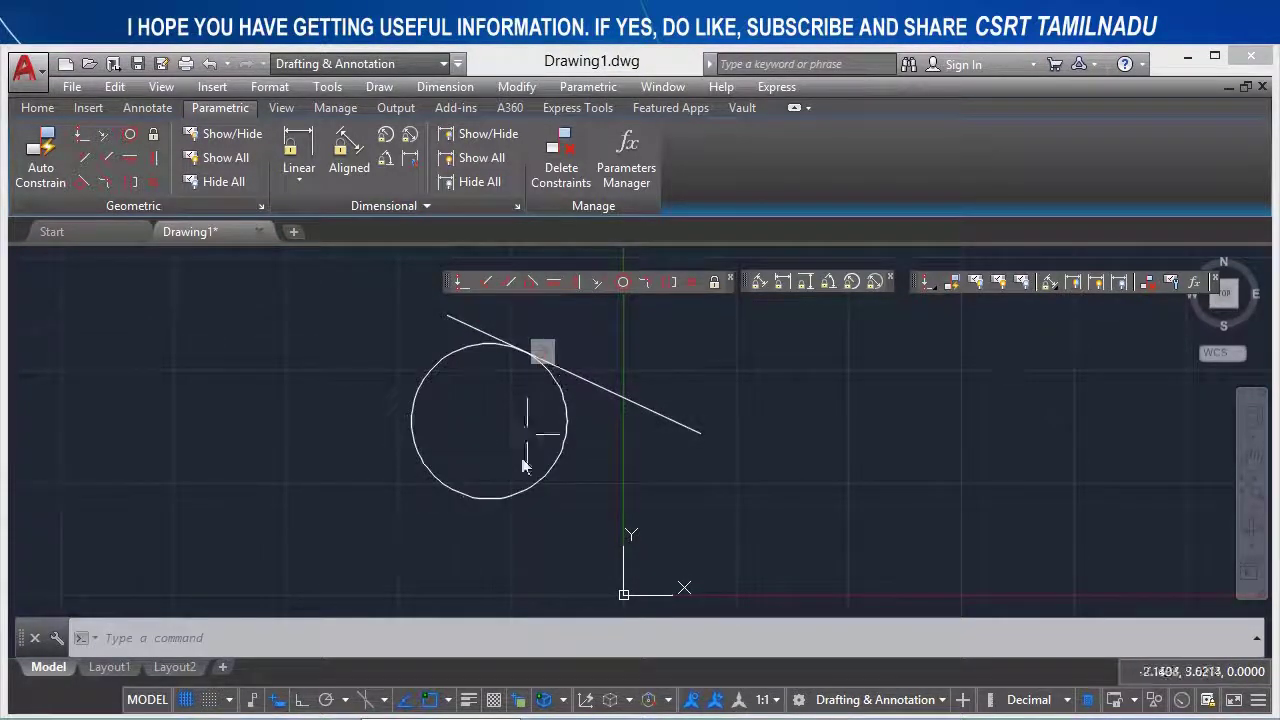
Drag the circle's centre down and then right, confirming it stays tangent to the line.
{"action": "left_click", "coordinate": [481, 492]}
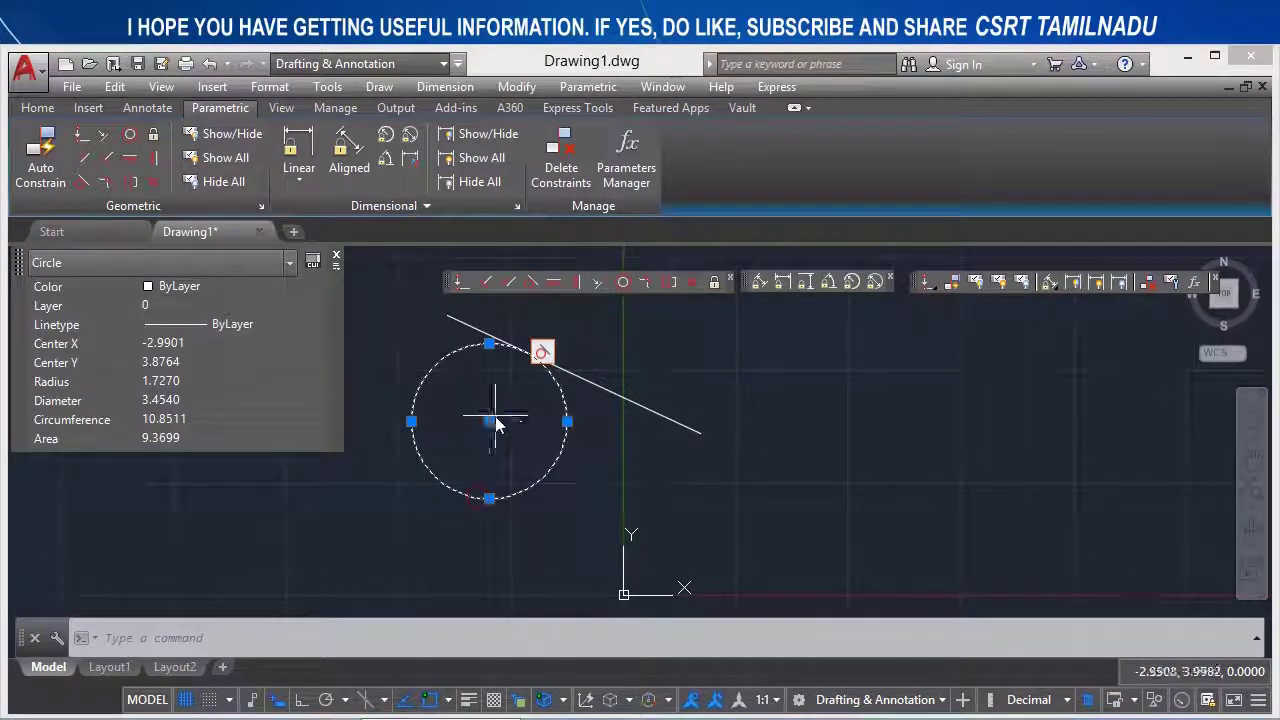
{"action": "left_click", "coordinate": [492, 423]}
{"action": "left_click", "coordinate": [522, 412]}
{"action": "left_click", "coordinate": [489, 423]}
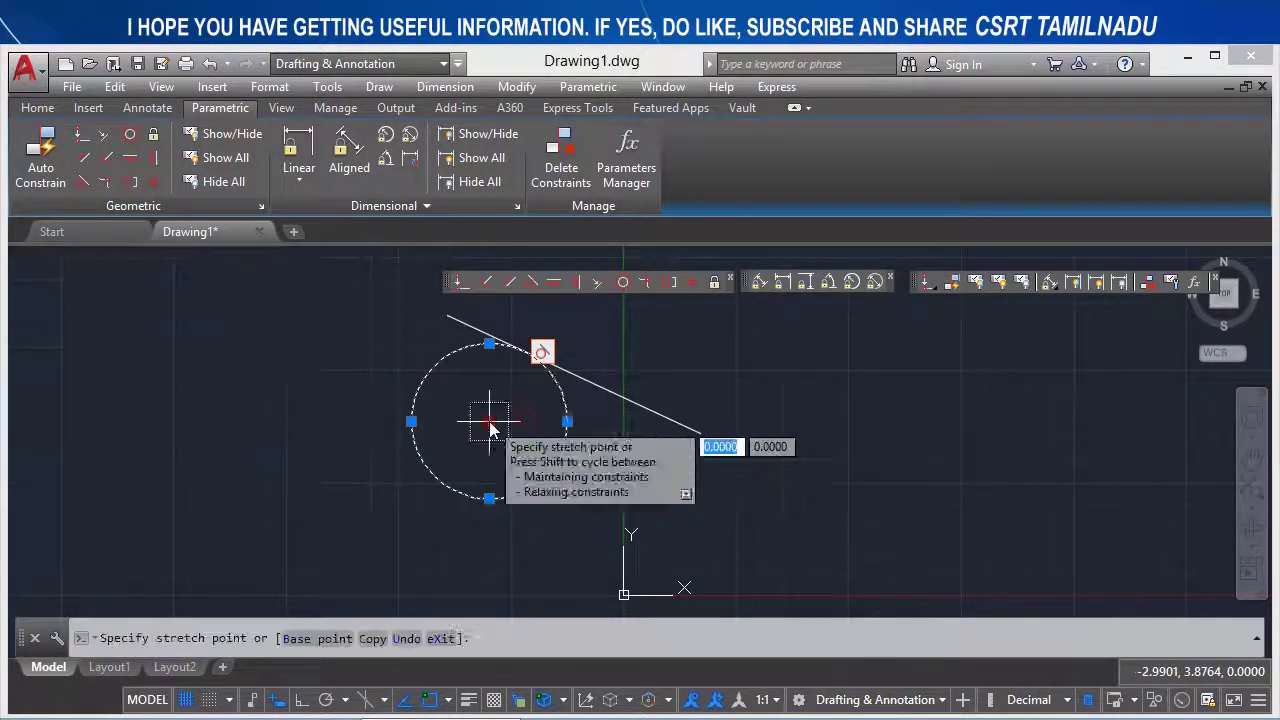
{"action": "left_click", "coordinate": [446, 492]}
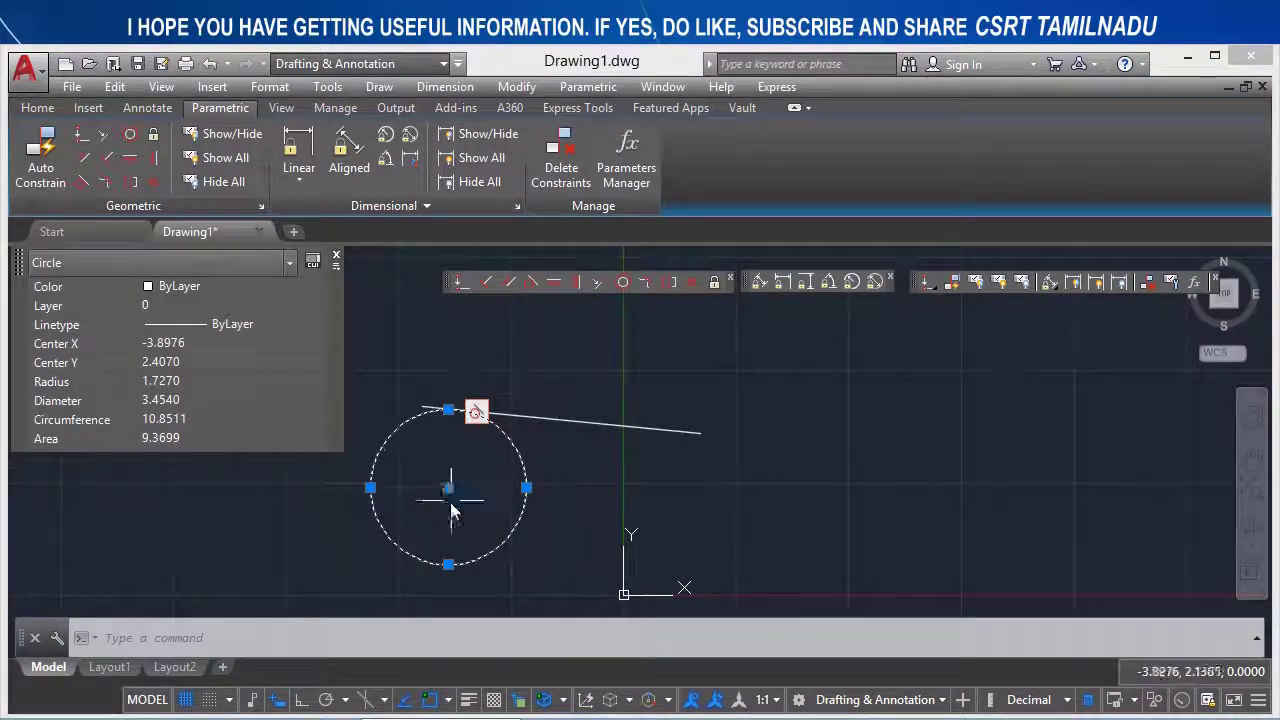
{"action": "left_click", "coordinate": [448, 488]}
{"action": "left_click", "coordinate": [616, 493]}
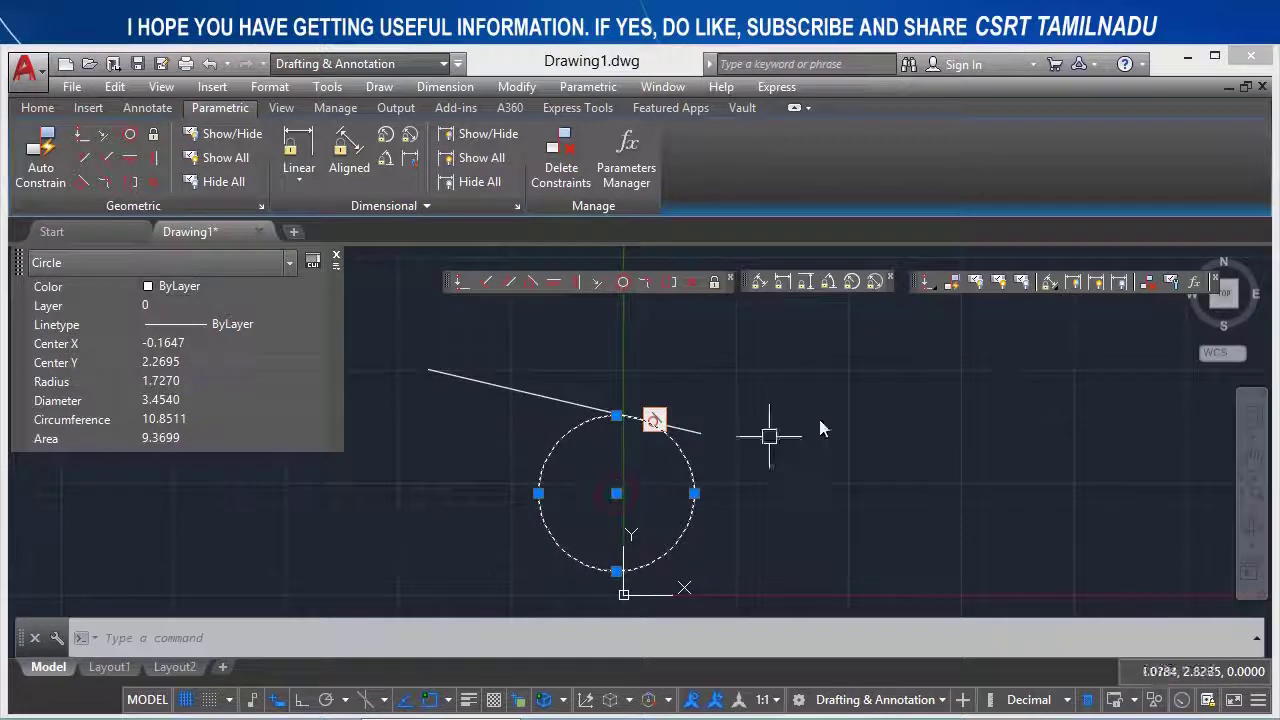
{"action": "middle_click_drag", "start_coordinate": [788, 474], "coordinate": [501, 451]}
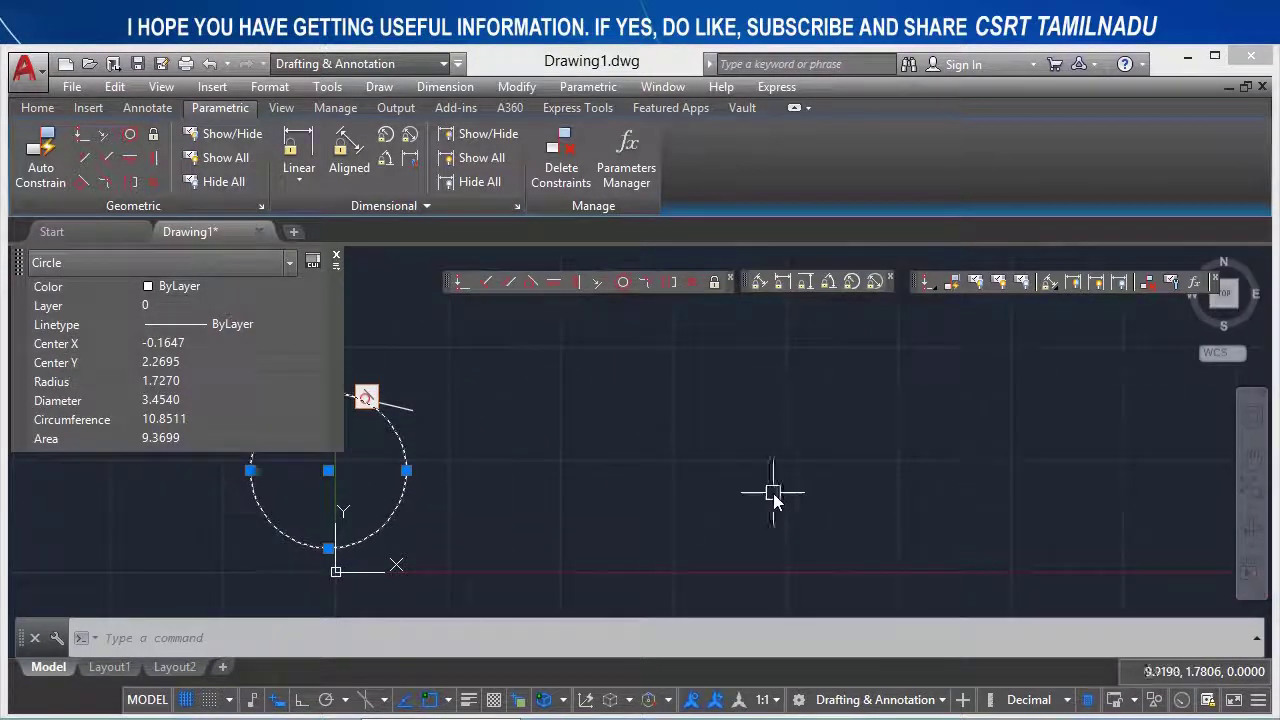
Draw a single diagonal polyline segment to the right of the circle.
{"action": "type", "text": "PL"}
{"action": "key", "text": "Return"}
{"action": "left_click", "coordinate": [594, 502]}
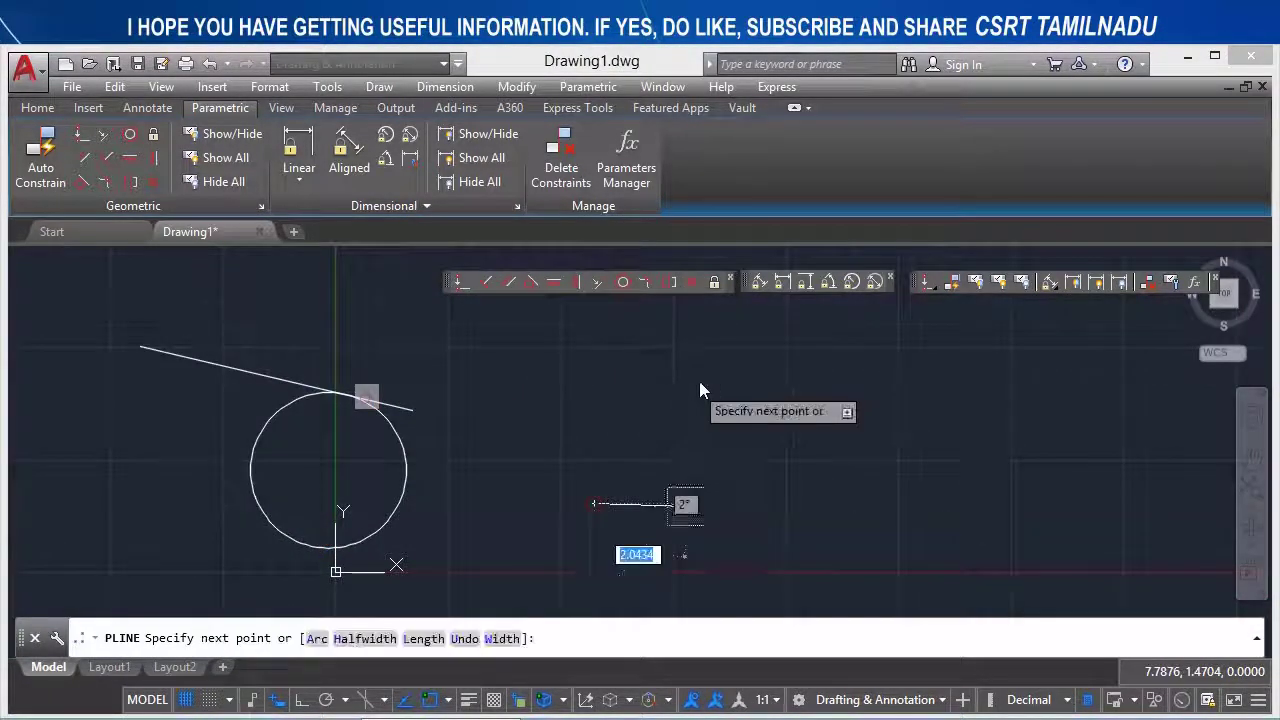
{"action": "left_click", "coordinate": [699, 381]}
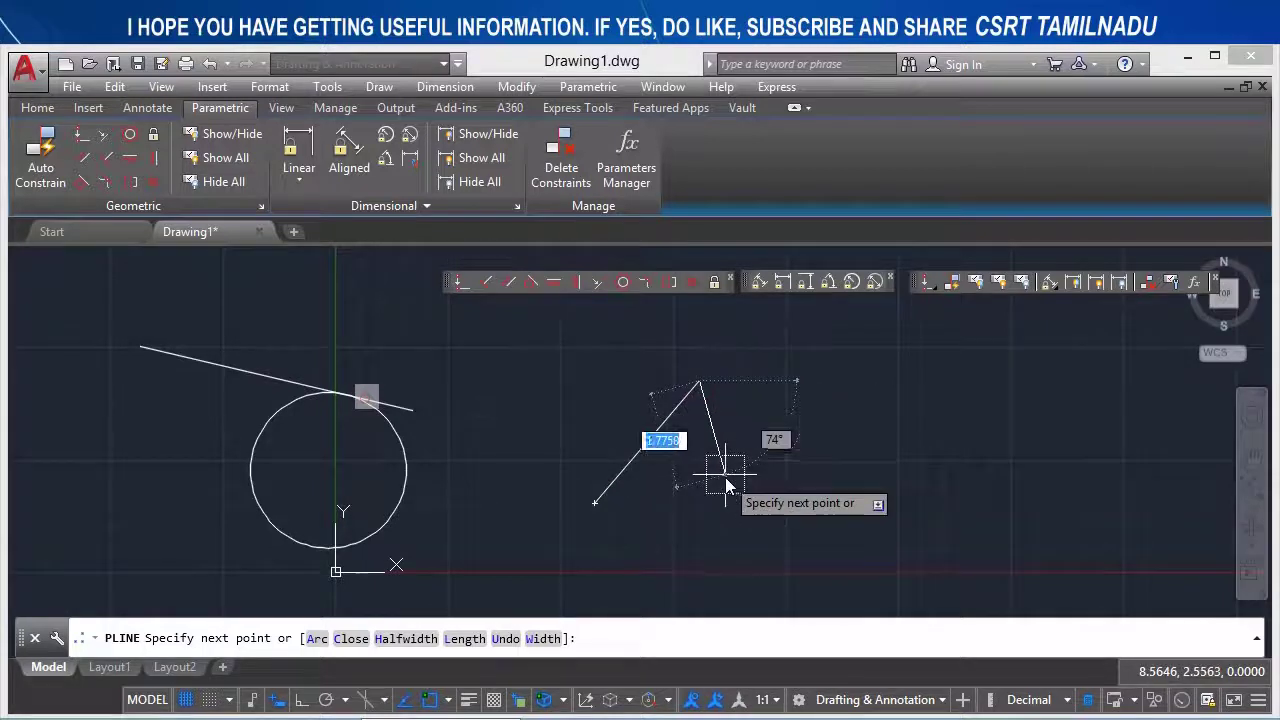
{"action": "key", "text": "Return"}
Start an ellipse with EL and place one end of its axis.
{"action": "type", "text": "E"}
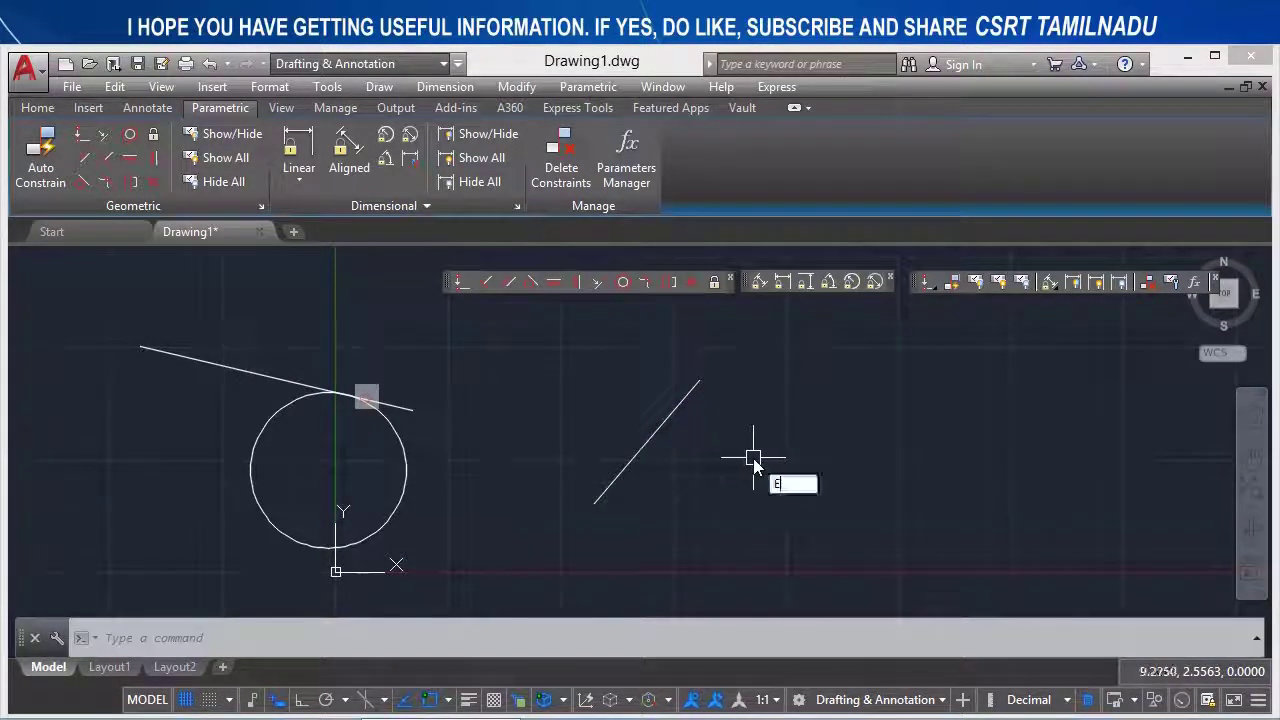
{"action": "type", "text": "L"}
{"action": "key", "text": "Return"}
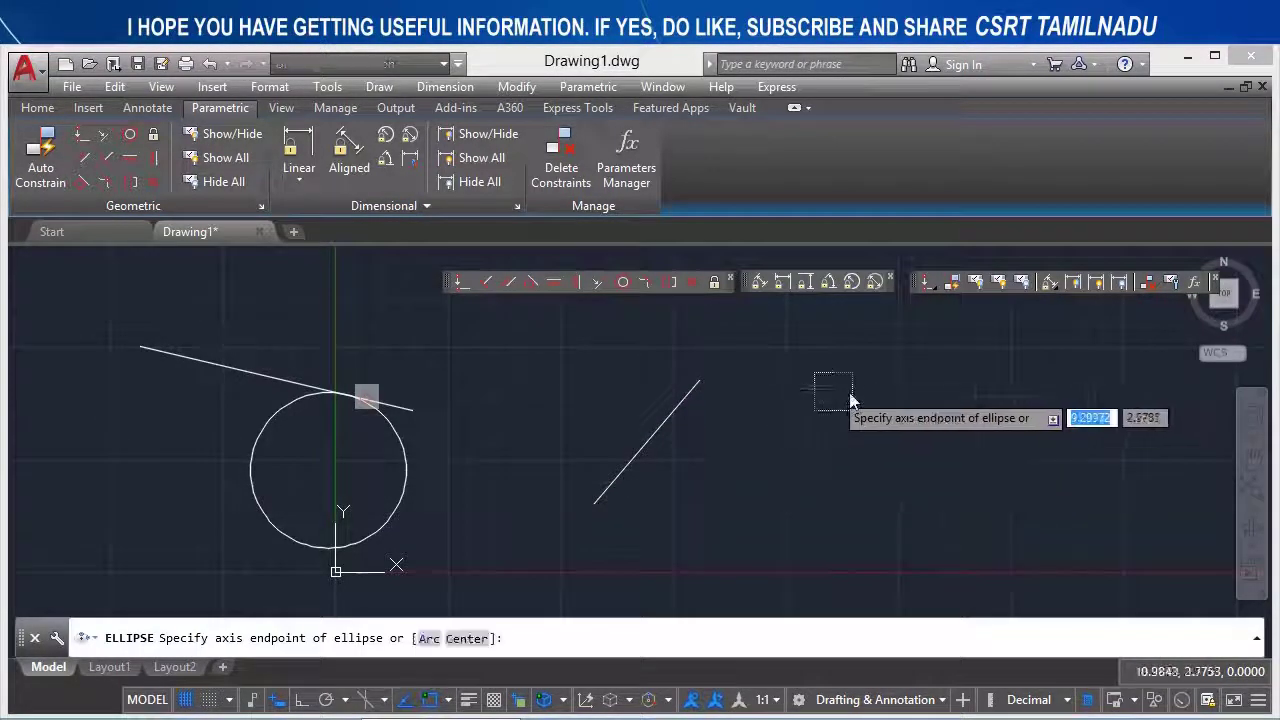
{"action": "left_click", "coordinate": [872, 503]}
Finish the upright ellipse (radii 1.6667 and 1.0111) and stretch the line's upper end to its top.
{"action": "left_click", "coordinate": [879, 515]}
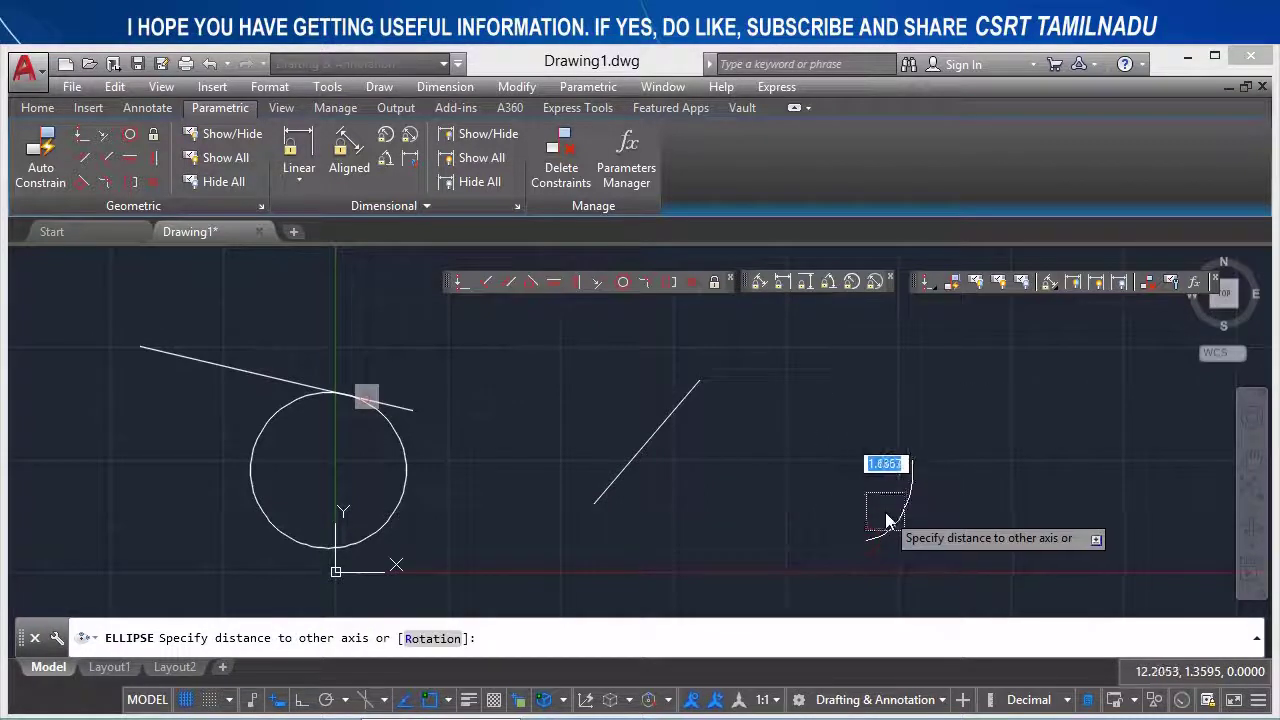
{"action": "left_click", "coordinate": [869, 519]}
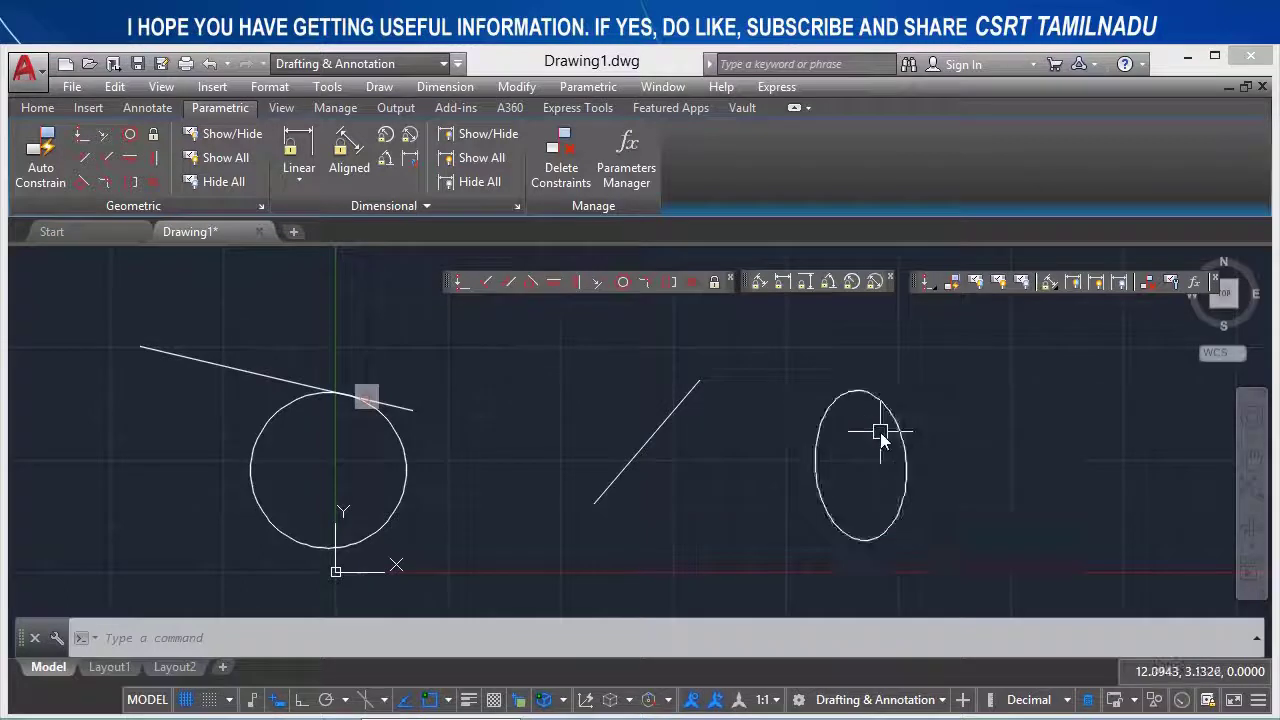
{"action": "left_click", "coordinate": [690, 391]}
{"action": "left_click", "coordinate": [699, 380]}
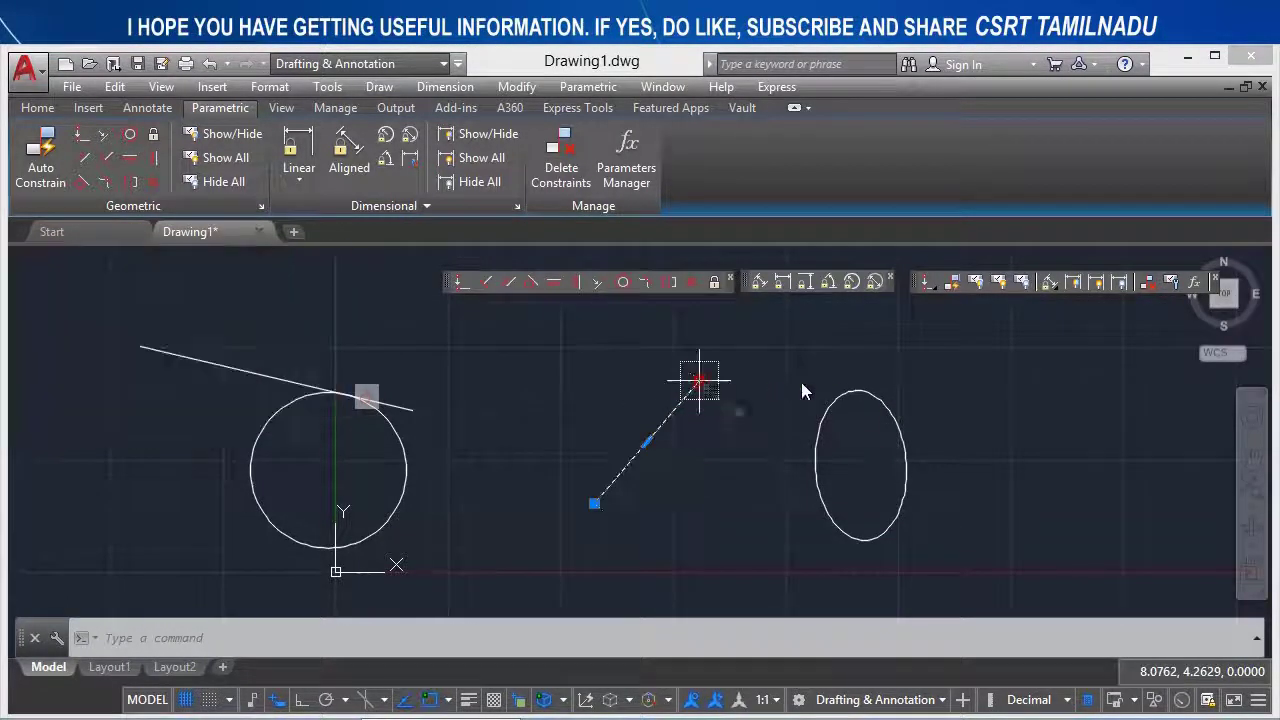
{"action": "left_click", "coordinate": [865, 395]}
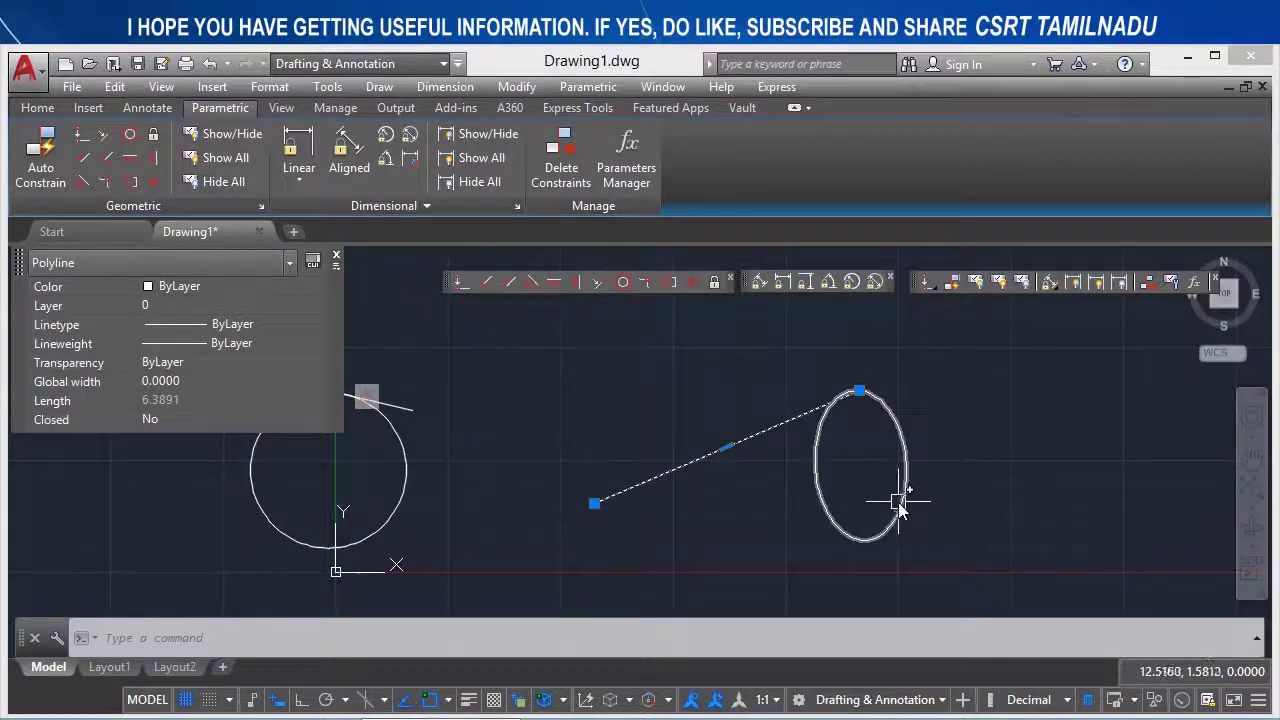
Test-move the ellipse to the right by its centre grip, then undo the move.
{"action": "left_click", "coordinate": [900, 505]}
{"action": "key", "text": "Escape"}
{"action": "left_click", "coordinate": [905, 452]}
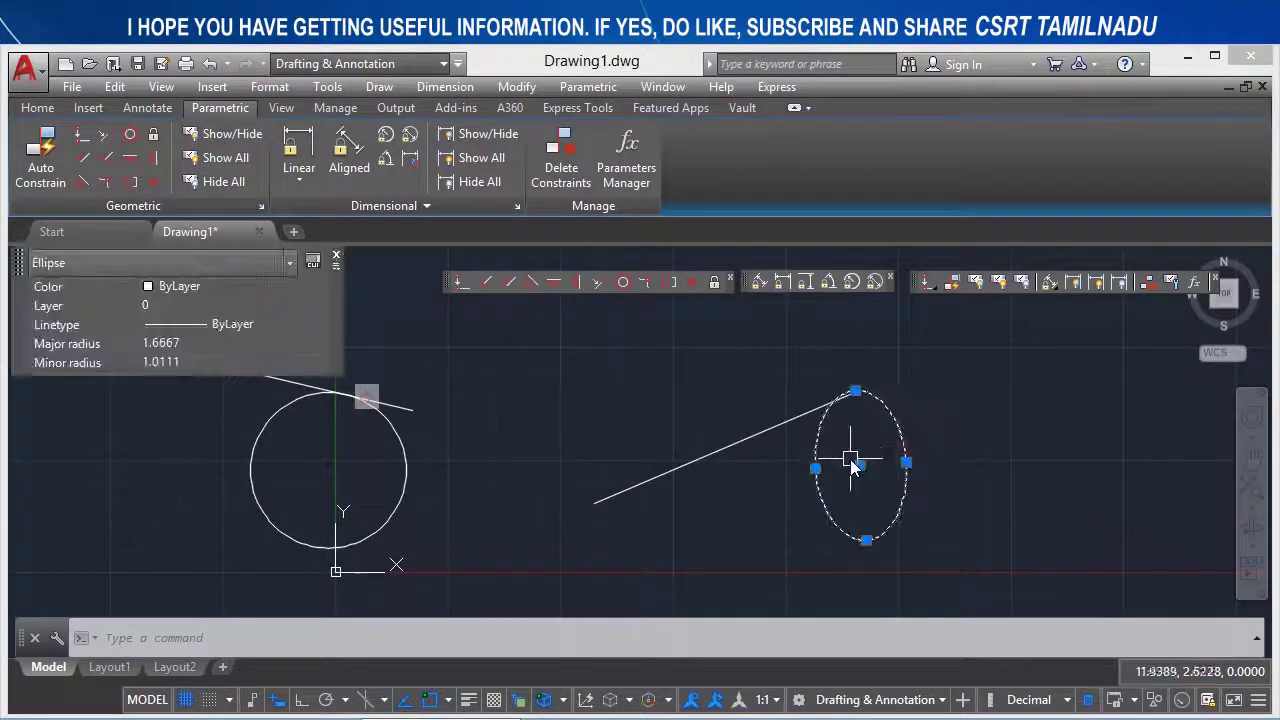
{"action": "left_click", "coordinate": [852, 462]}
{"action": "left_click", "coordinate": [957, 466]}
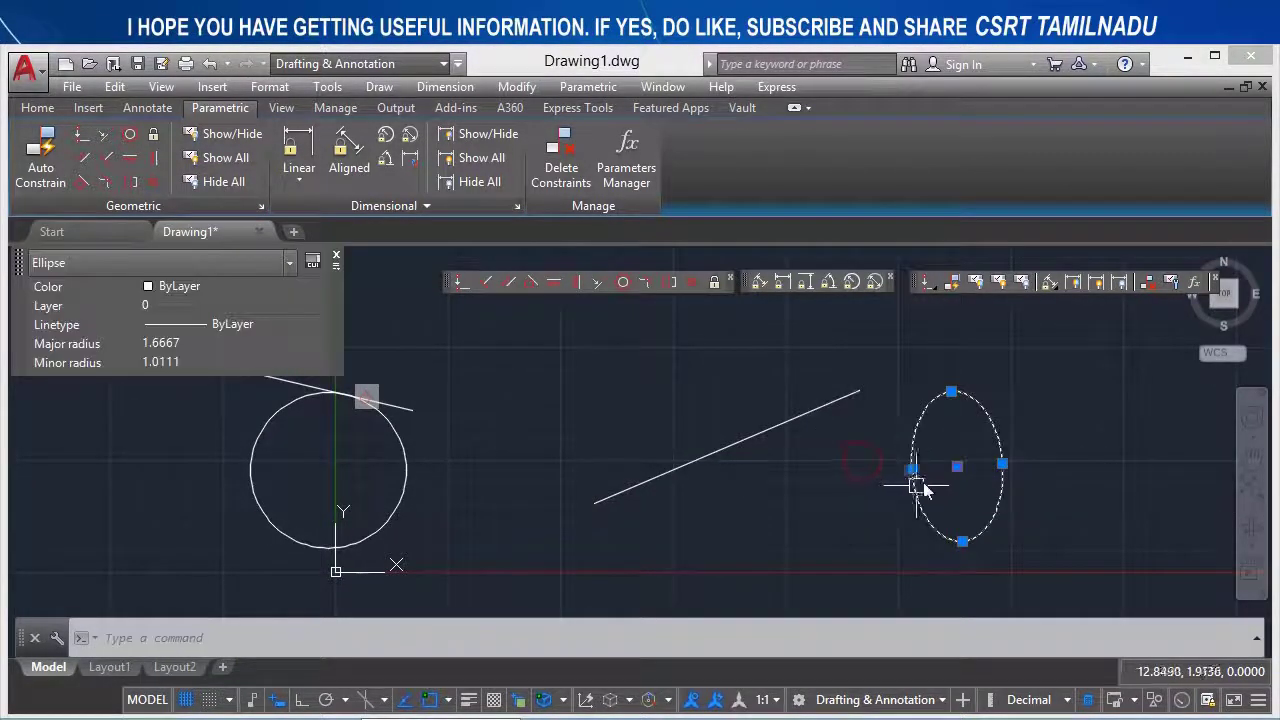
{"action": "key", "text": "ctrl+z"}
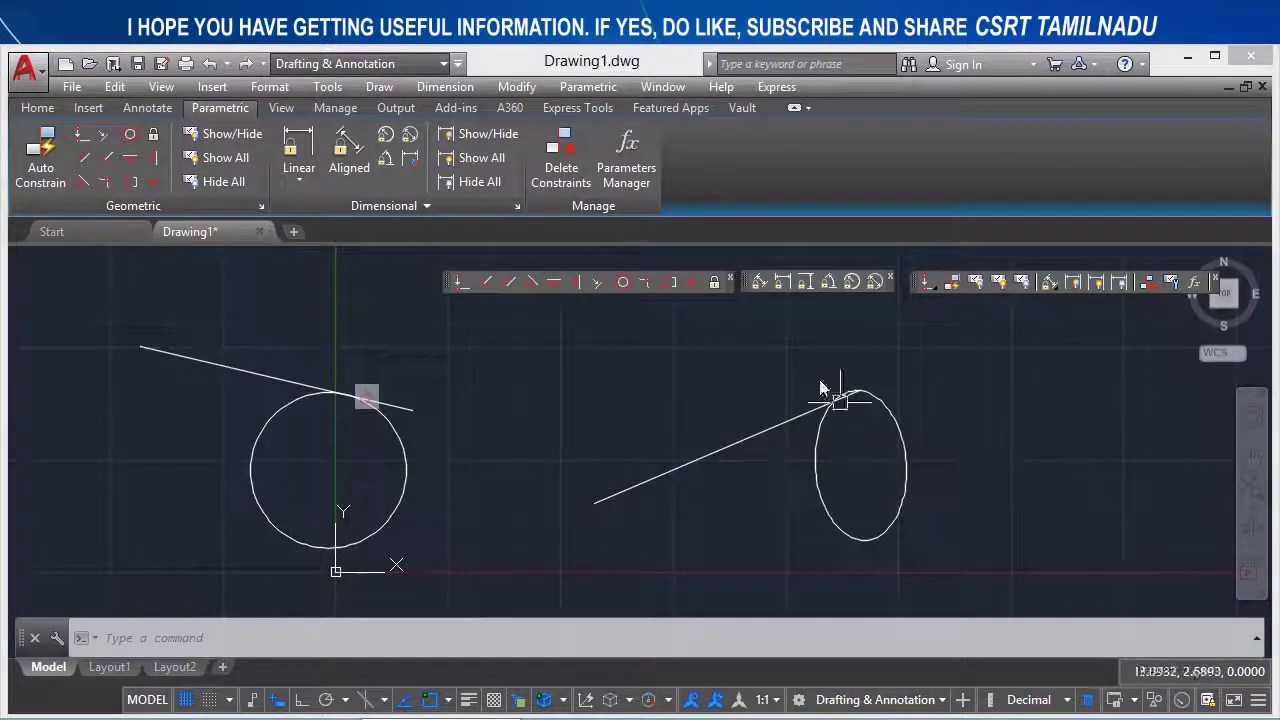
Constrain the diagonal line tangent to the ellipse.
{"action": "left_click", "coordinate": [532, 281]}
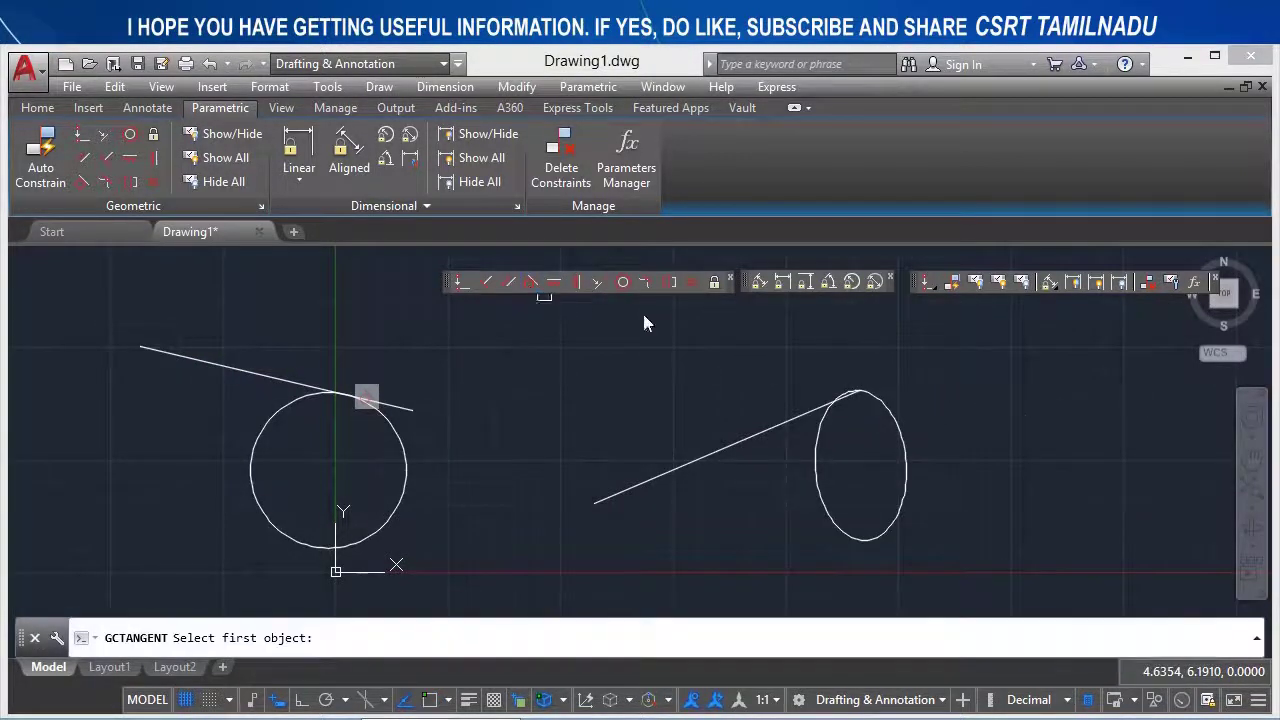
{"action": "left_click", "coordinate": [888, 428]}
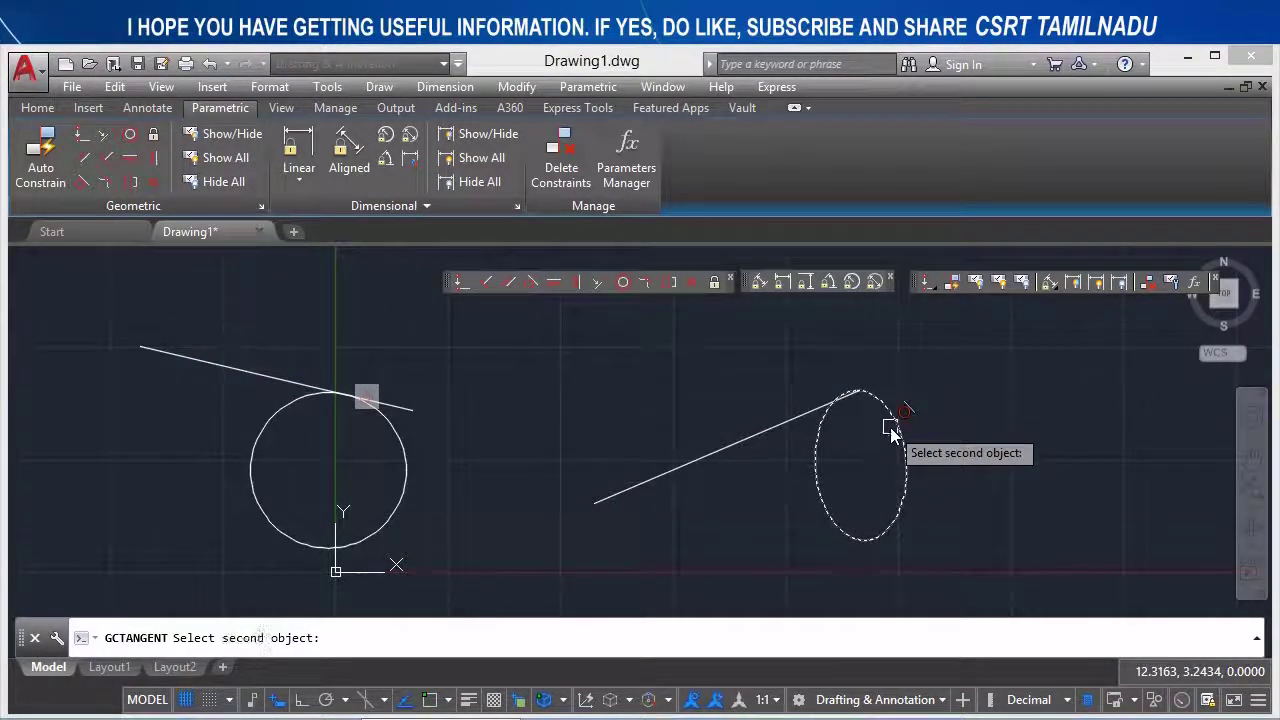
{"action": "left_click", "coordinate": [803, 416]}
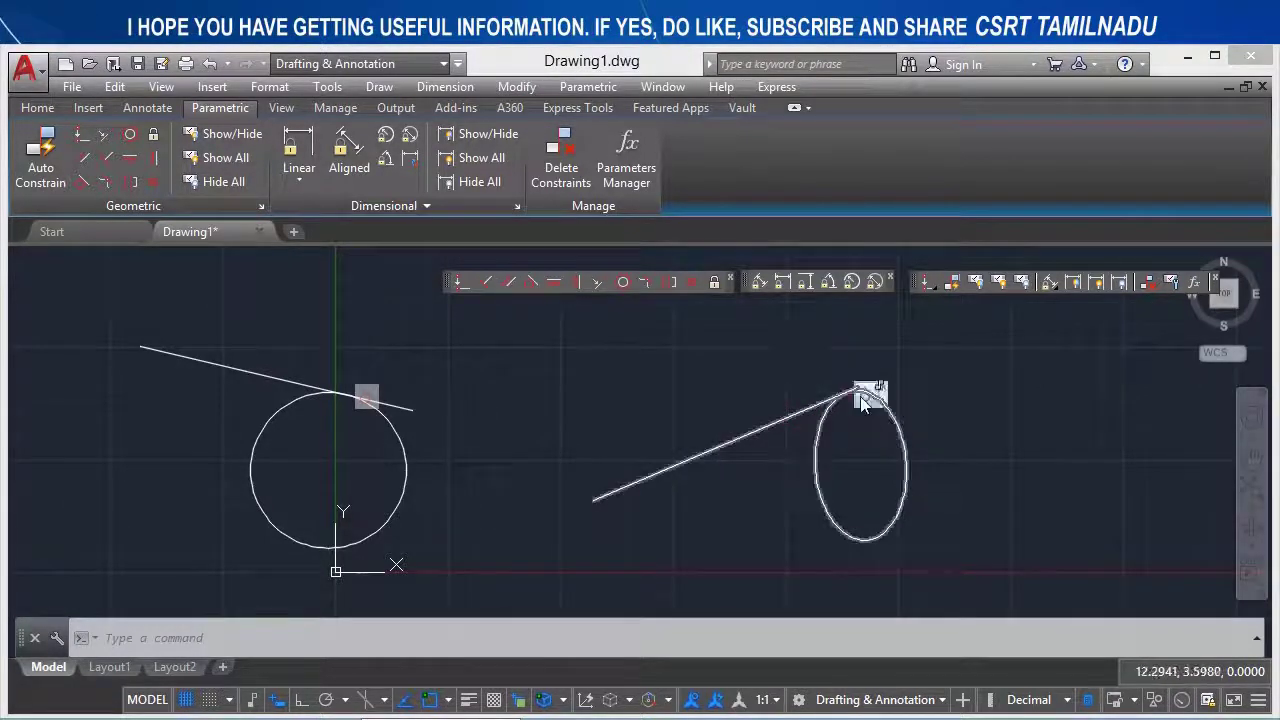
Move the ellipse right and extend the line's end up-right, confirming tangency holds.
{"action": "left_click", "coordinate": [903, 448]}
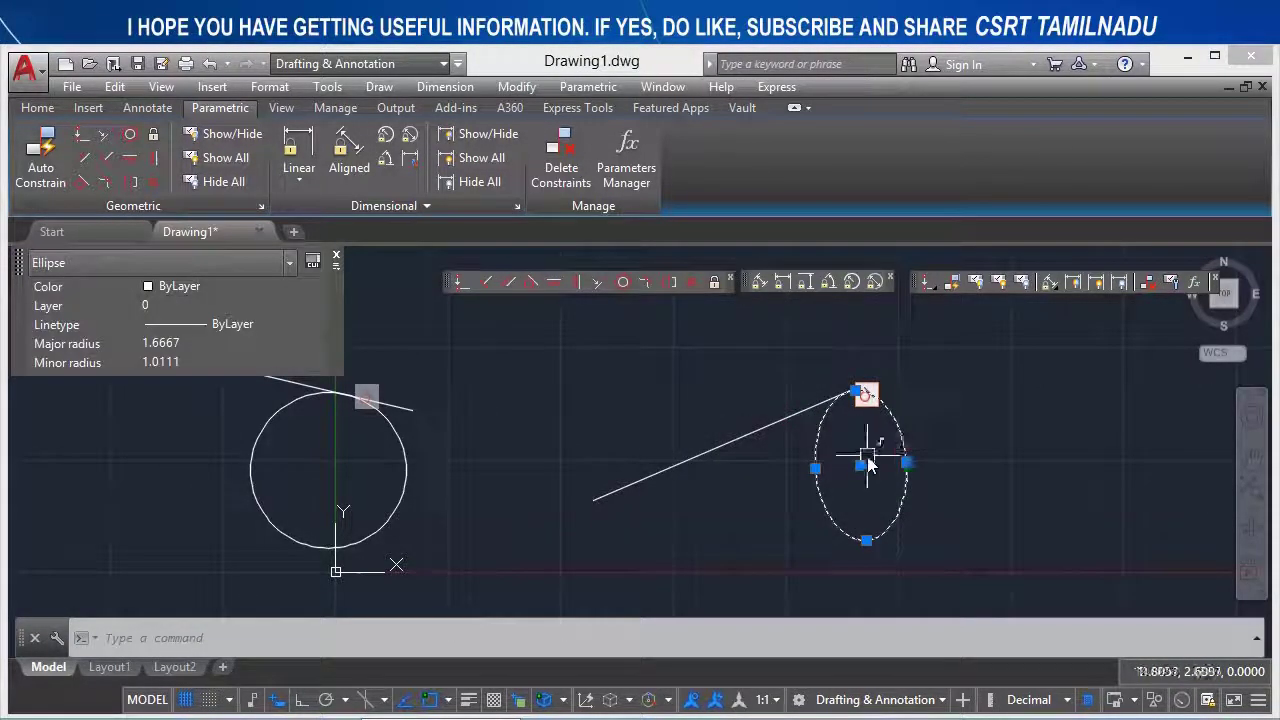
{"action": "left_click", "coordinate": [860, 465]}
{"action": "left_click", "coordinate": [998, 477]}
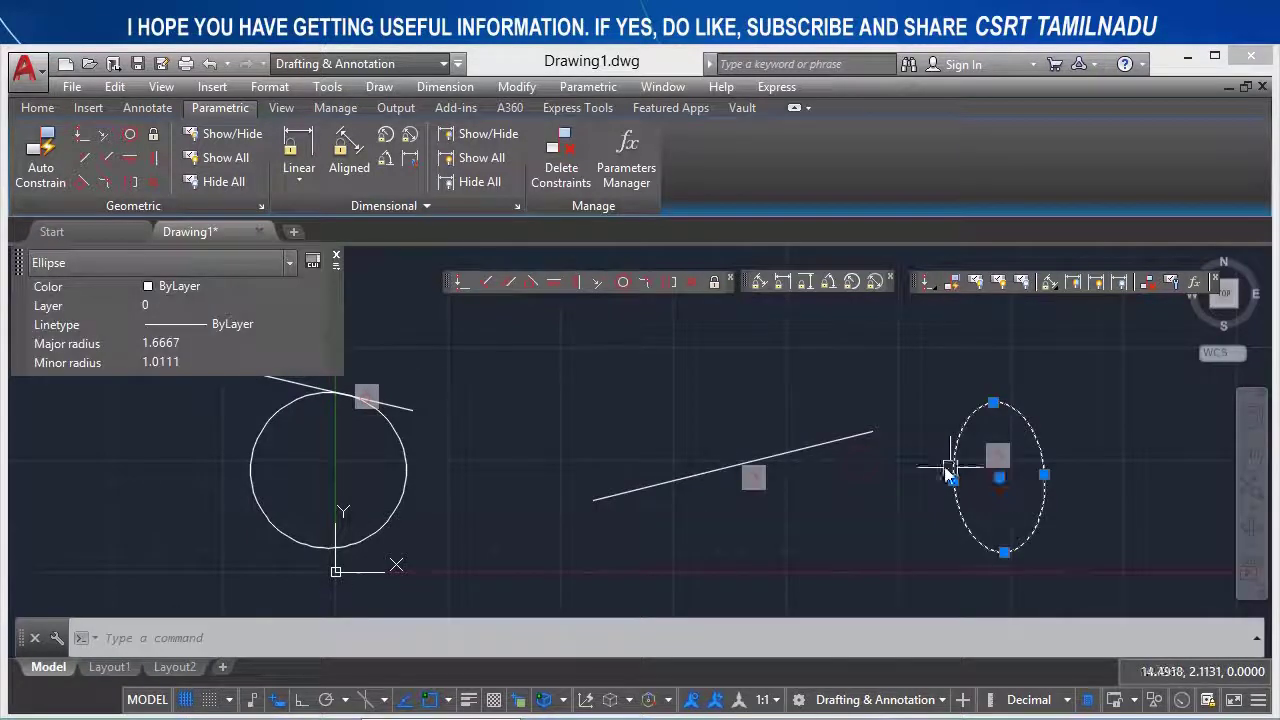
{"action": "left_click", "coordinate": [871, 433]}
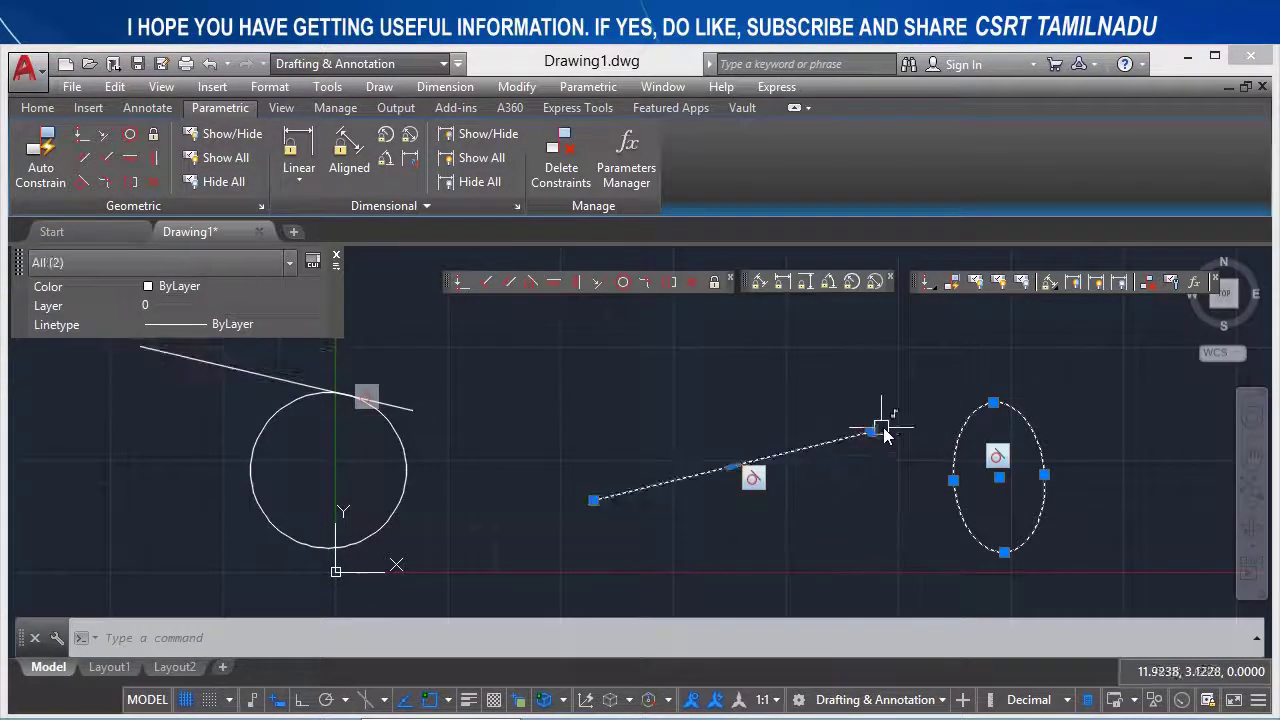
{"action": "left_click", "coordinate": [872, 433]}
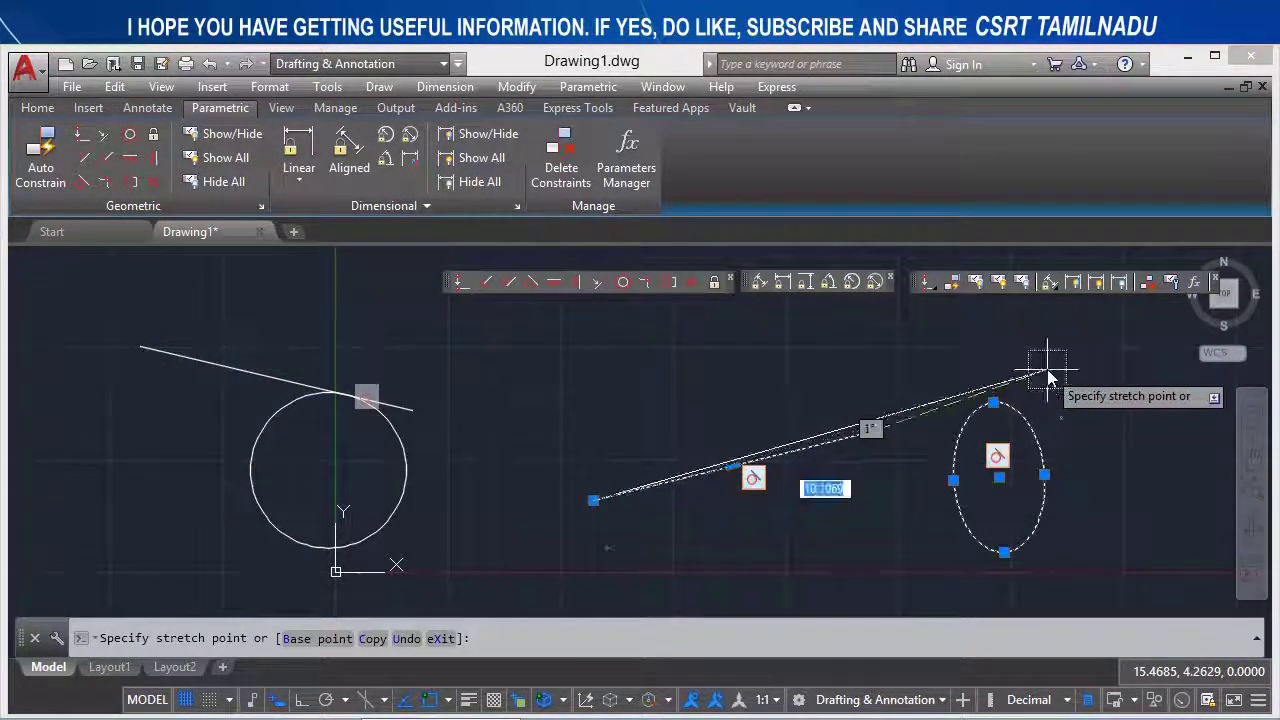
{"action": "left_click", "coordinate": [1037, 391]}
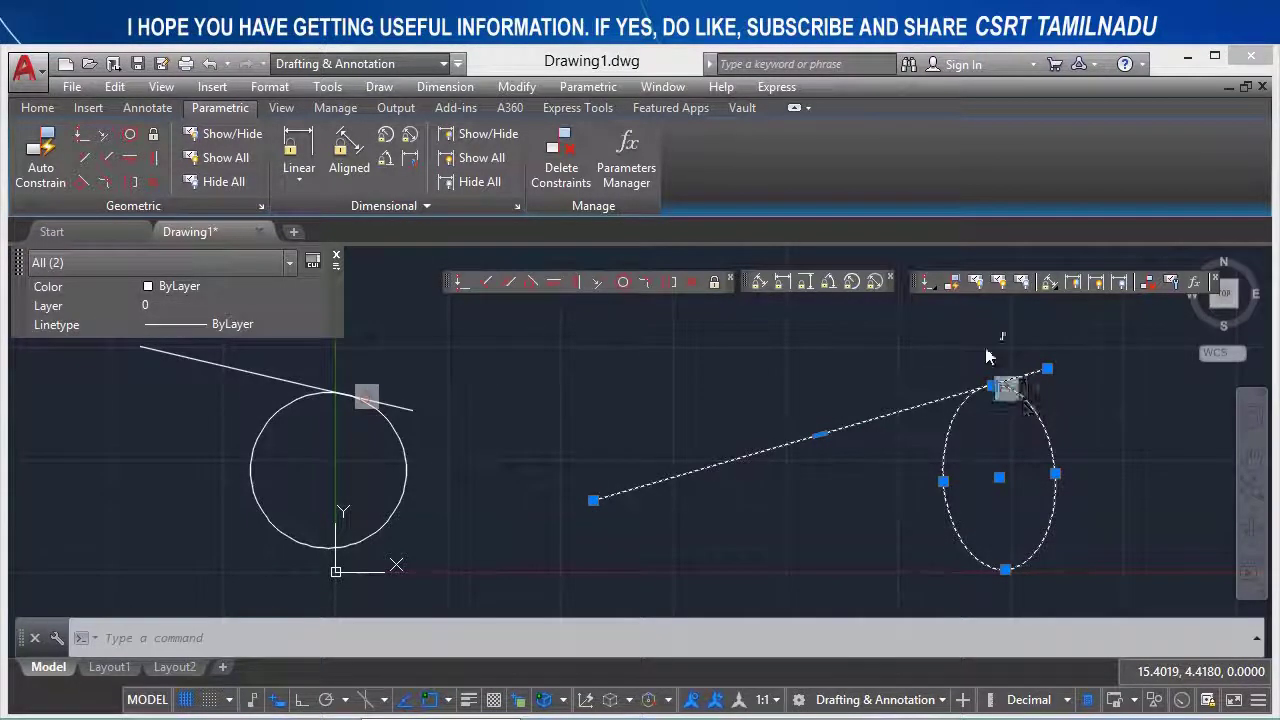
{"action": "key", "text": "Escape"}
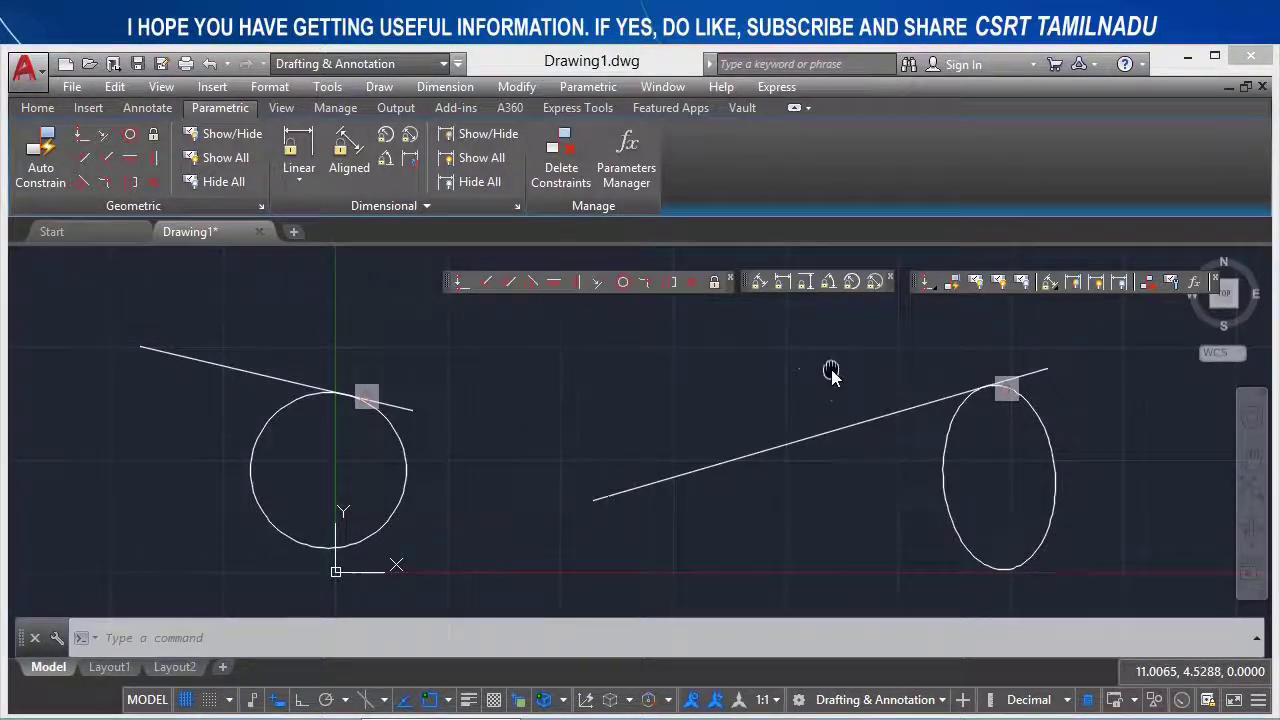
Draw a larger three-point arc above the earlier circle and ellipse.
{"action": "middle_click_drag", "start_coordinate": [831, 372], "coordinate": [895, 530]}
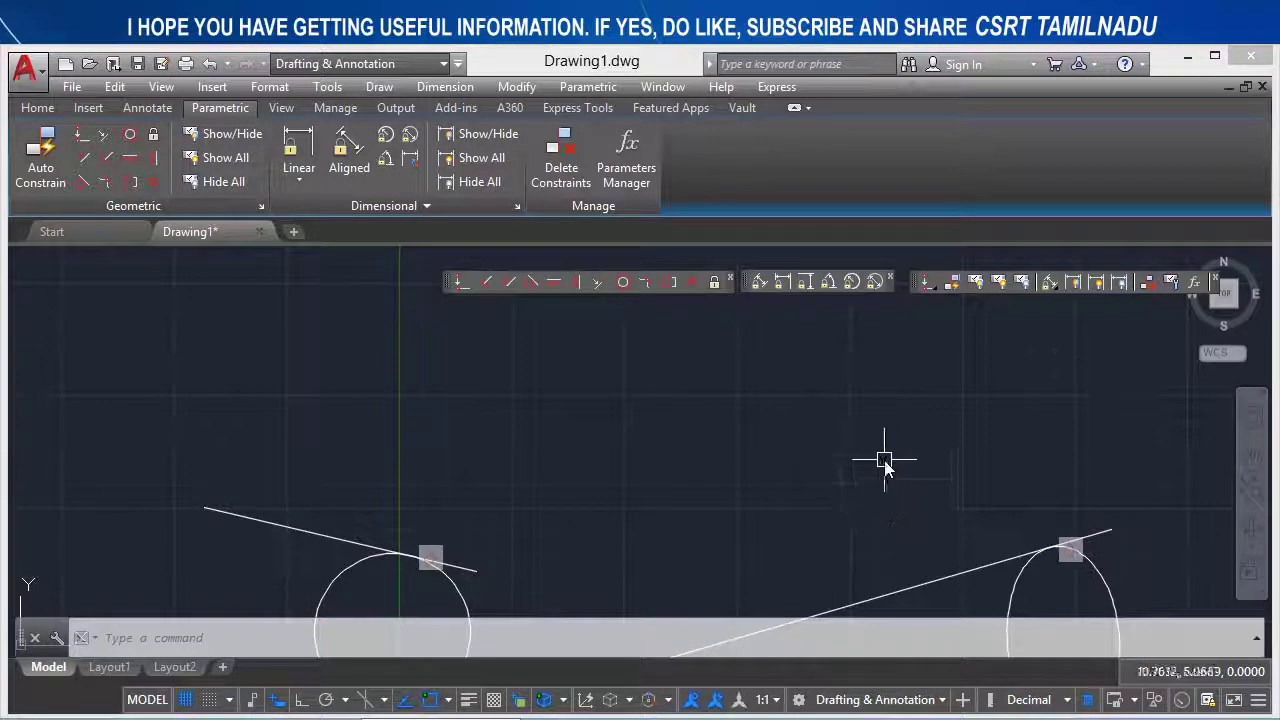
{"action": "type", "text": "ARC"}
{"action": "key", "text": "Return"}
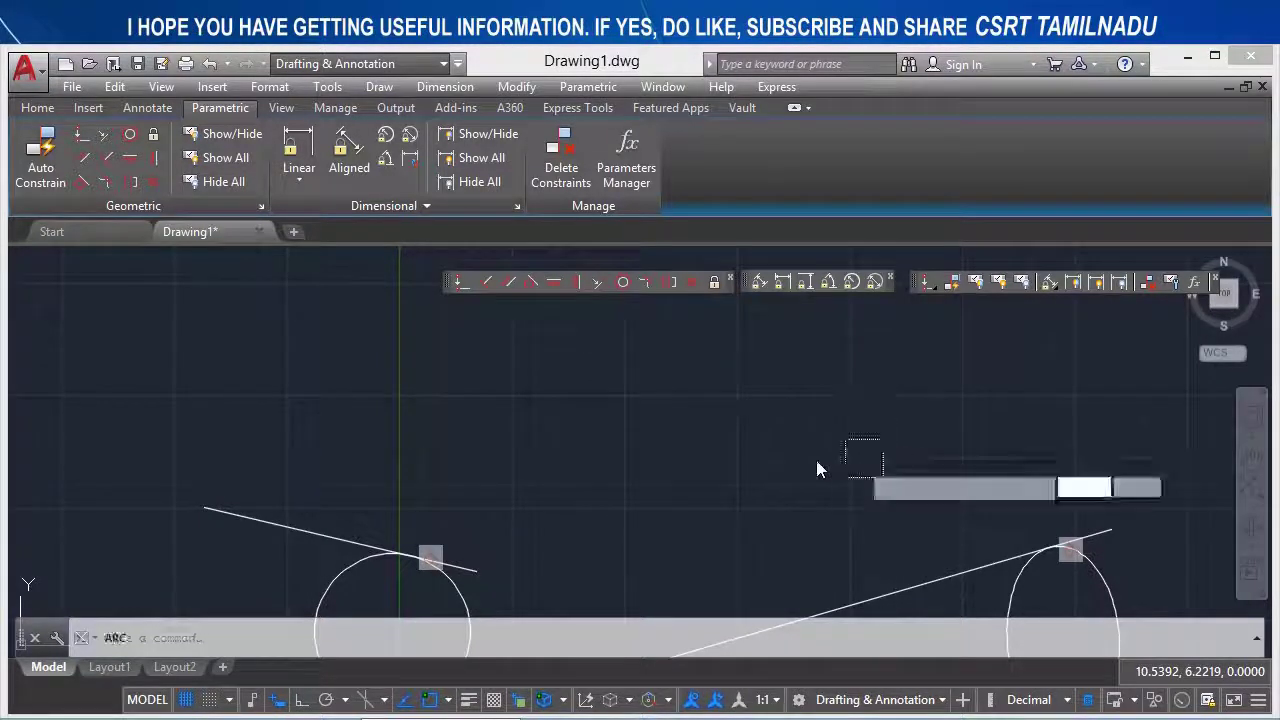
{"action": "left_click", "coordinate": [758, 456]}
{"action": "left_click", "coordinate": [850, 406]}
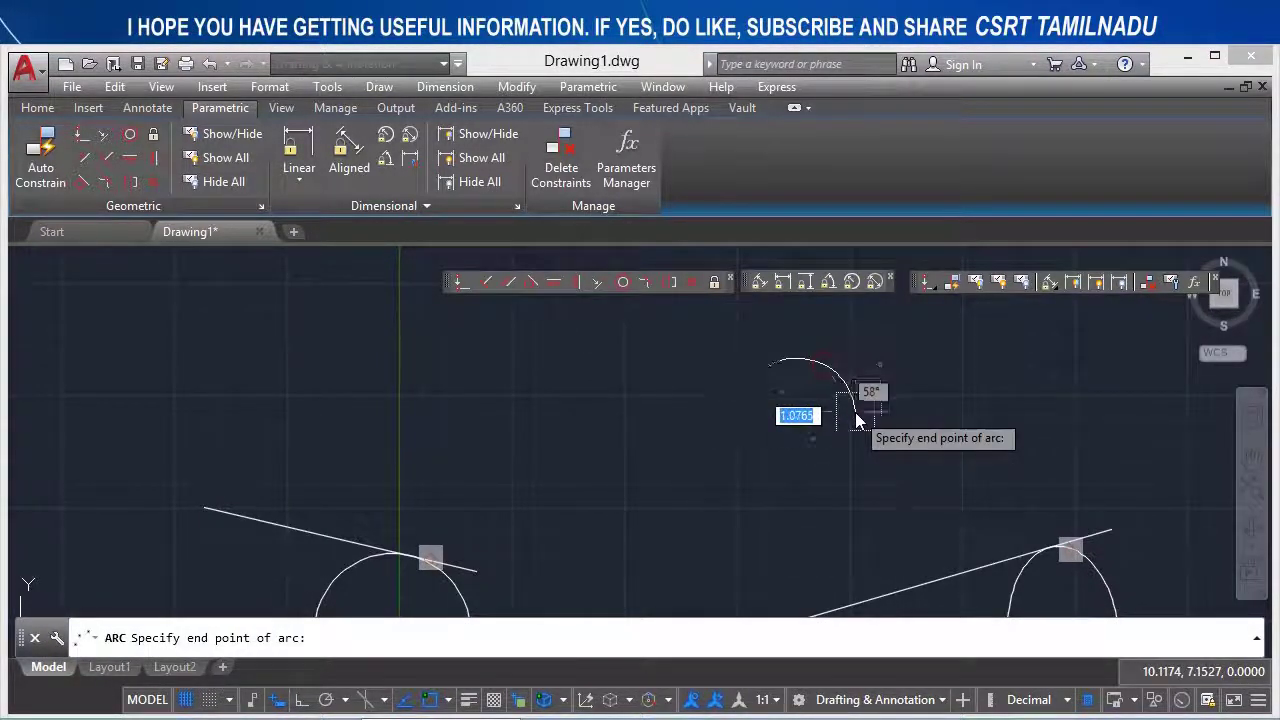
{"action": "left_click", "coordinate": [856, 410]}
Draw a smaller quarter arc to its right with three more points.
{"action": "key", "text": "Return"}
{"action": "left_click", "coordinate": [993, 414]}
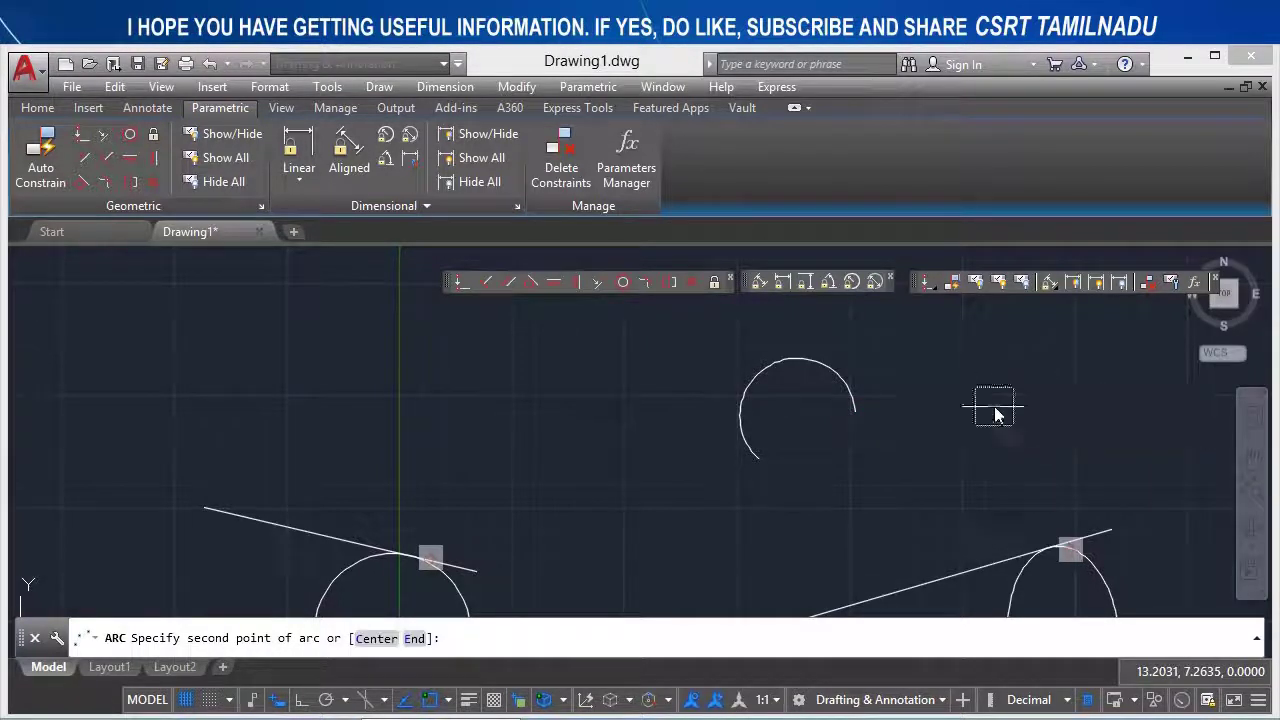
{"action": "left_click", "coordinate": [995, 408]}
{"action": "left_click", "coordinate": [1006, 363]}
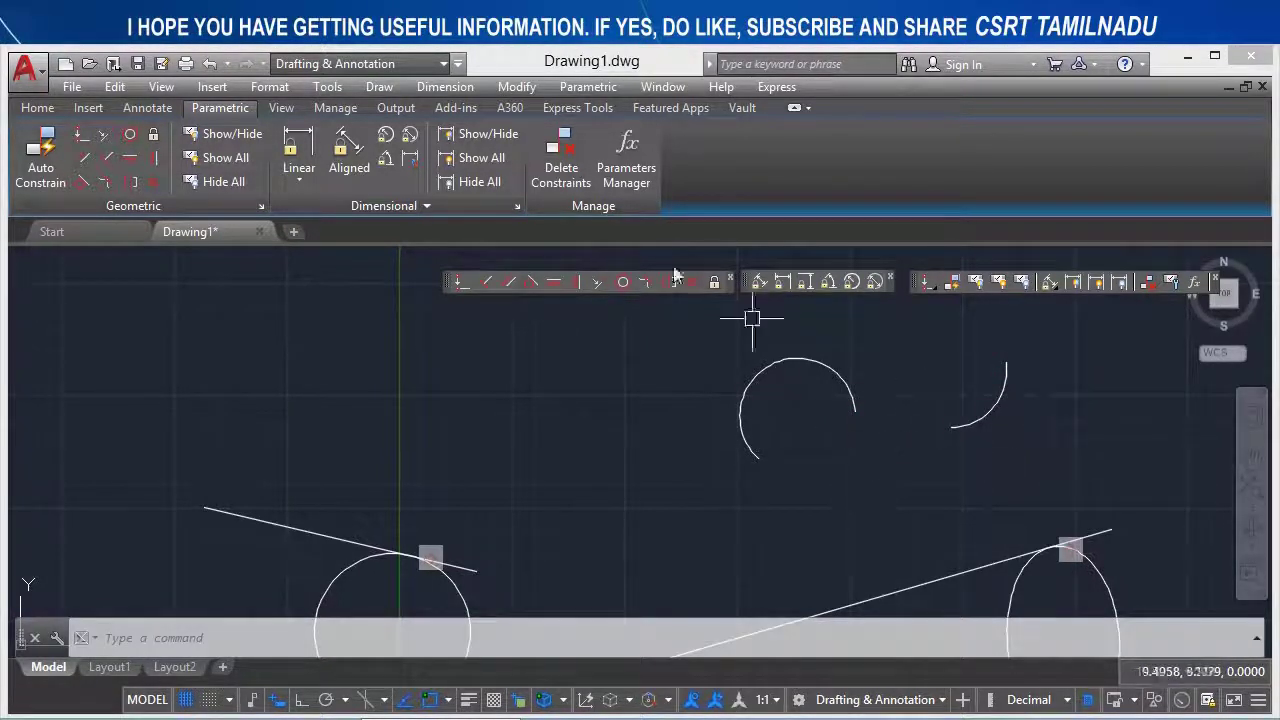
Constrain the right arc tangent to the left arc.
{"action": "left_click", "coordinate": [531, 284]}
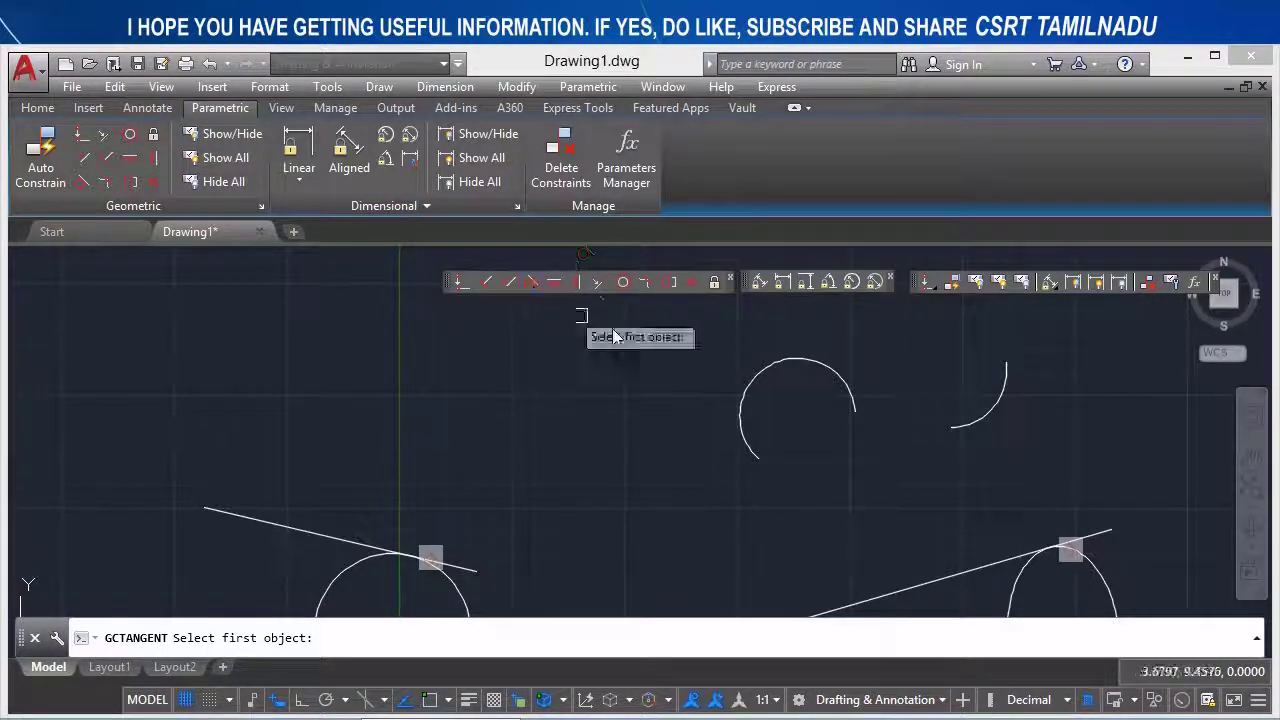
{"action": "left_click", "coordinate": [840, 368]}
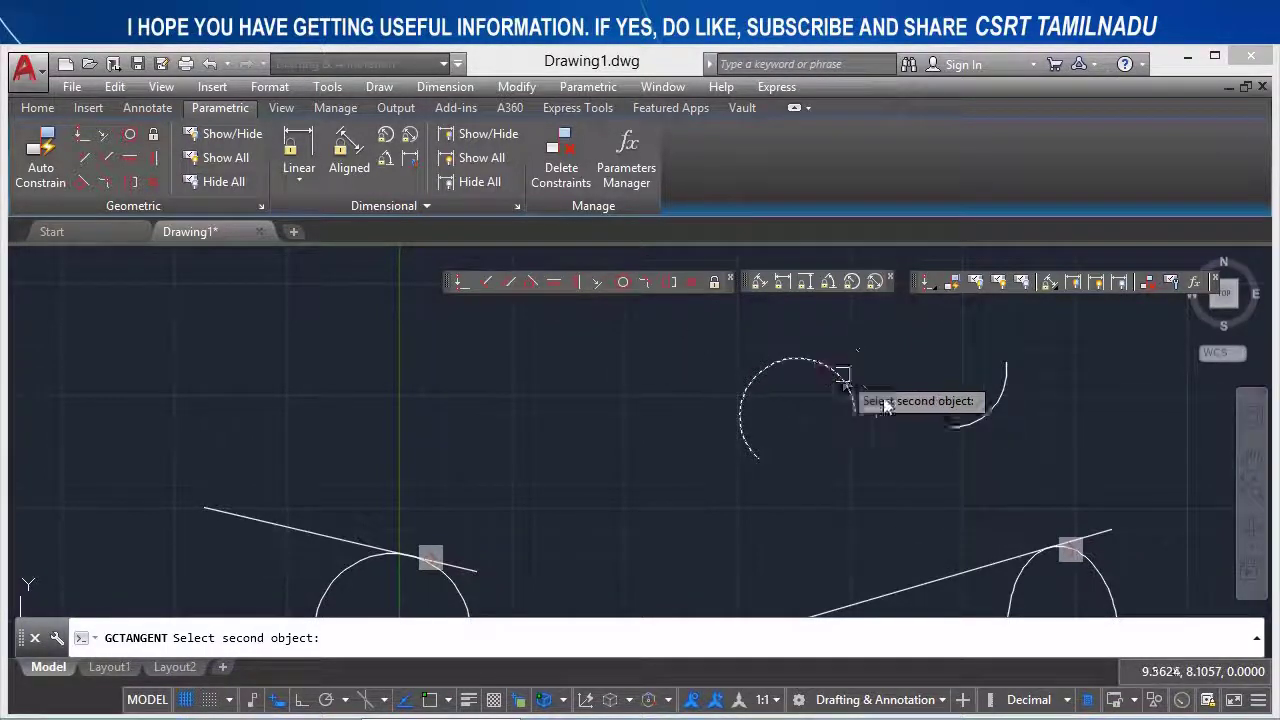
{"action": "left_click", "coordinate": [966, 420]}
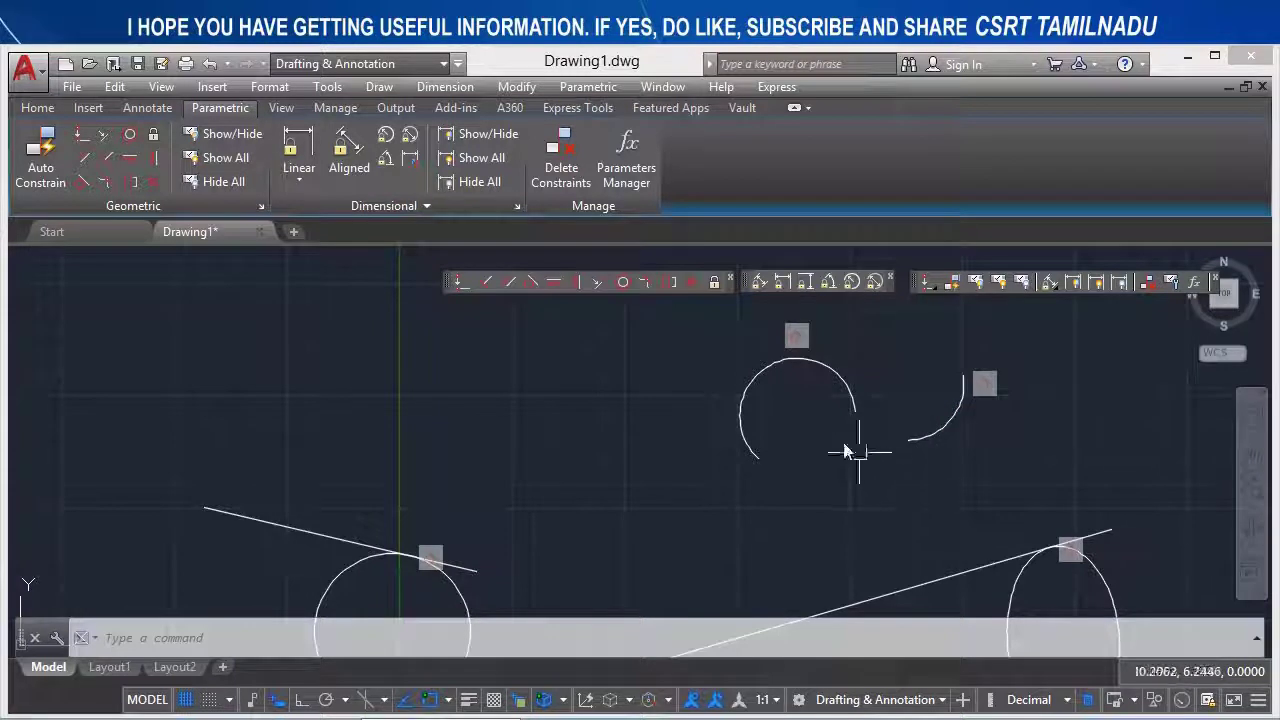
Stretch a grip on the right arc to reshape it to radius 2.7957 while it stays tangent.
{"action": "left_click", "coordinate": [944, 440]}
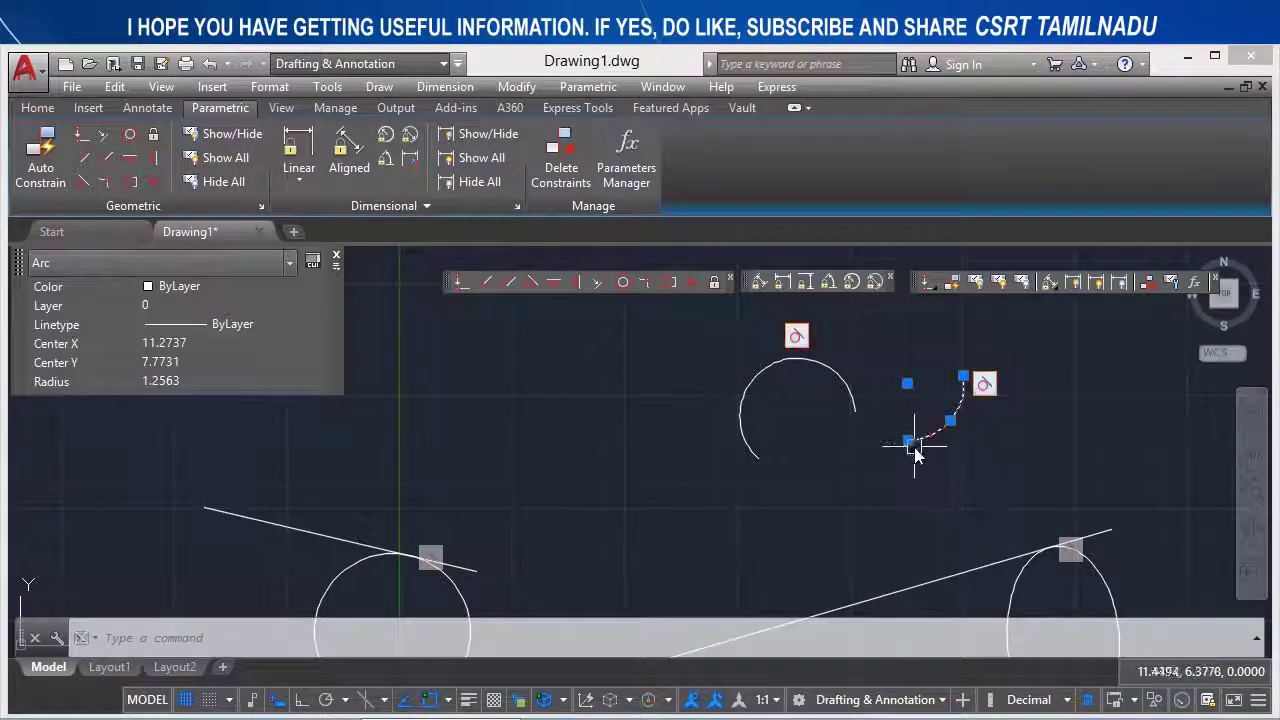
{"action": "left_click", "coordinate": [906, 440]}
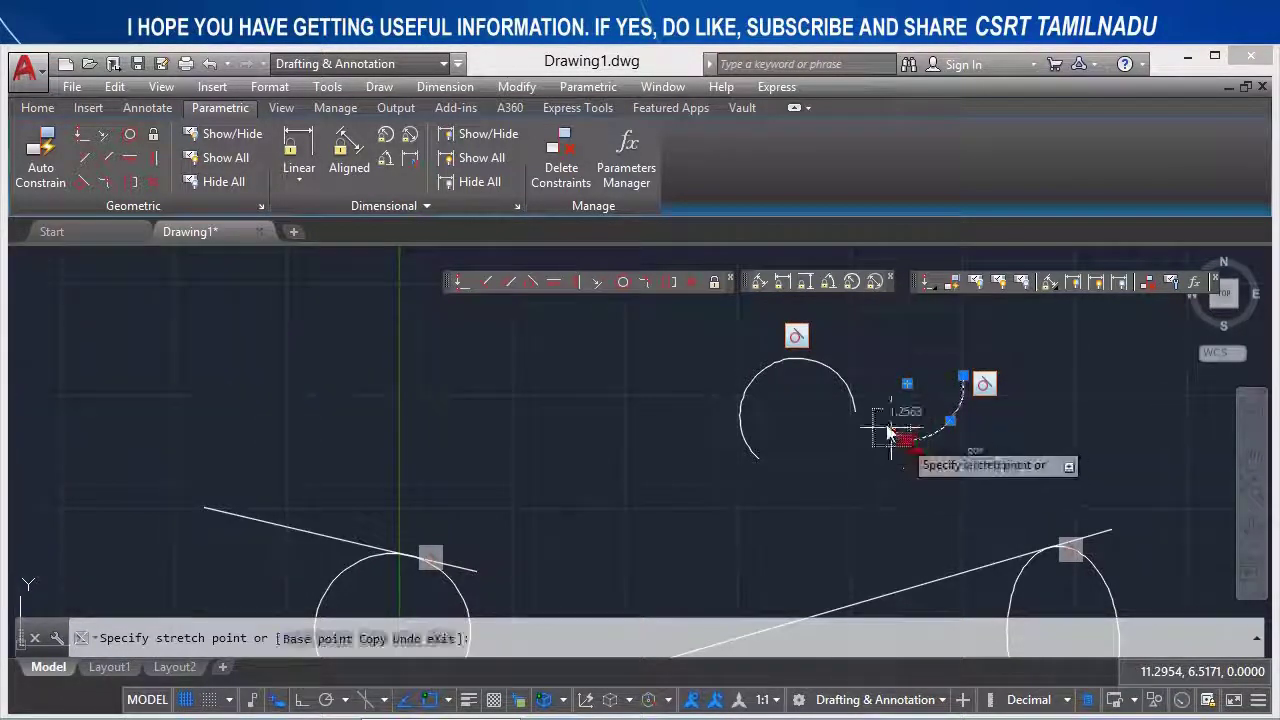
{"action": "left_click", "coordinate": [830, 369]}
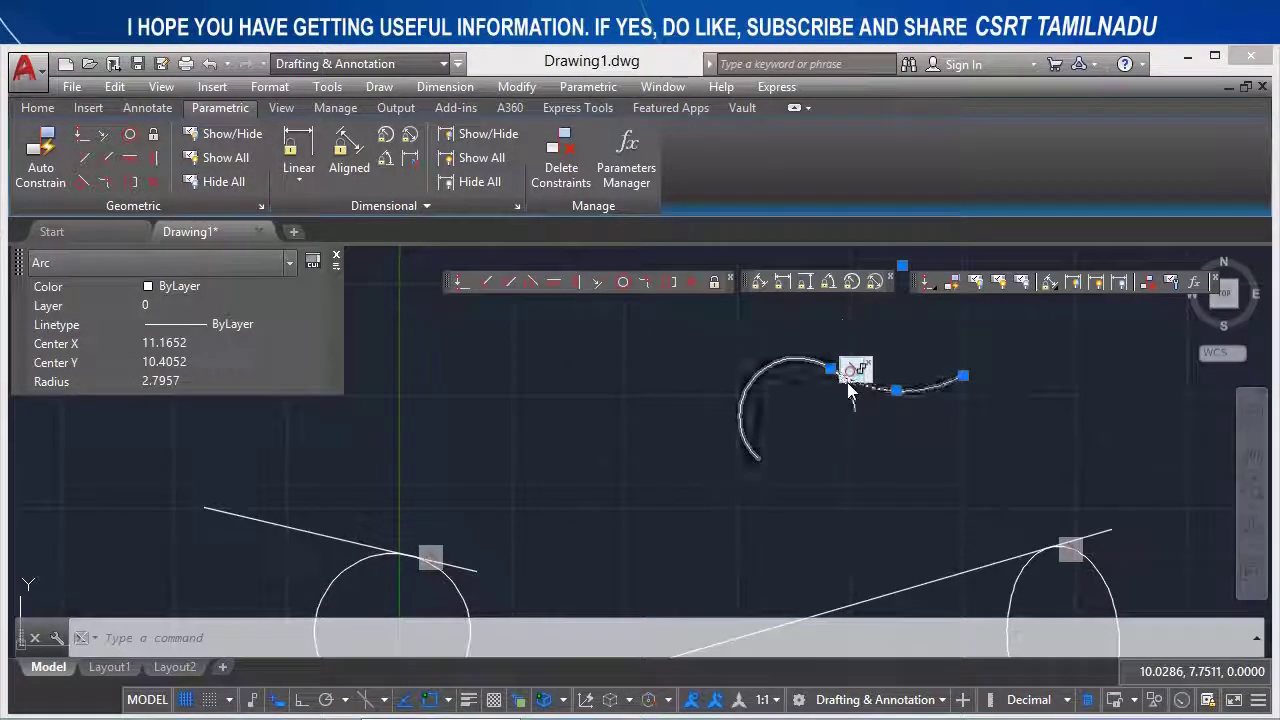
{"action": "key", "text": "Escape"}
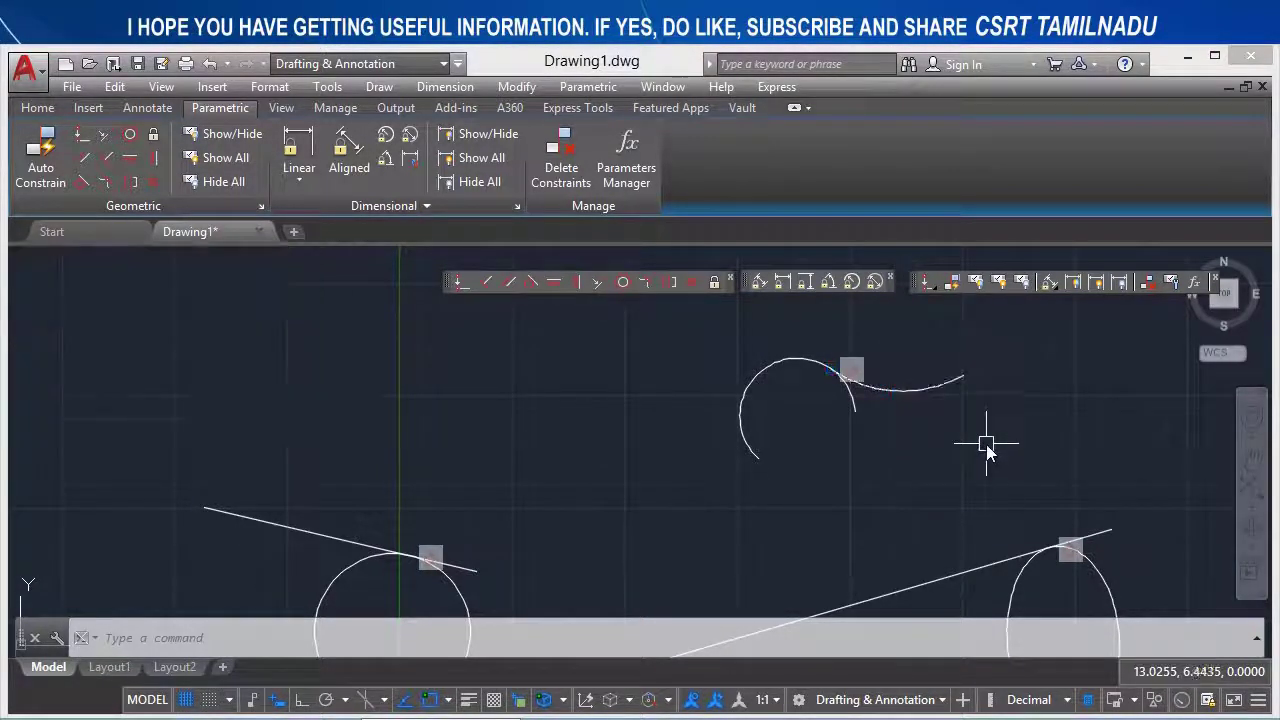